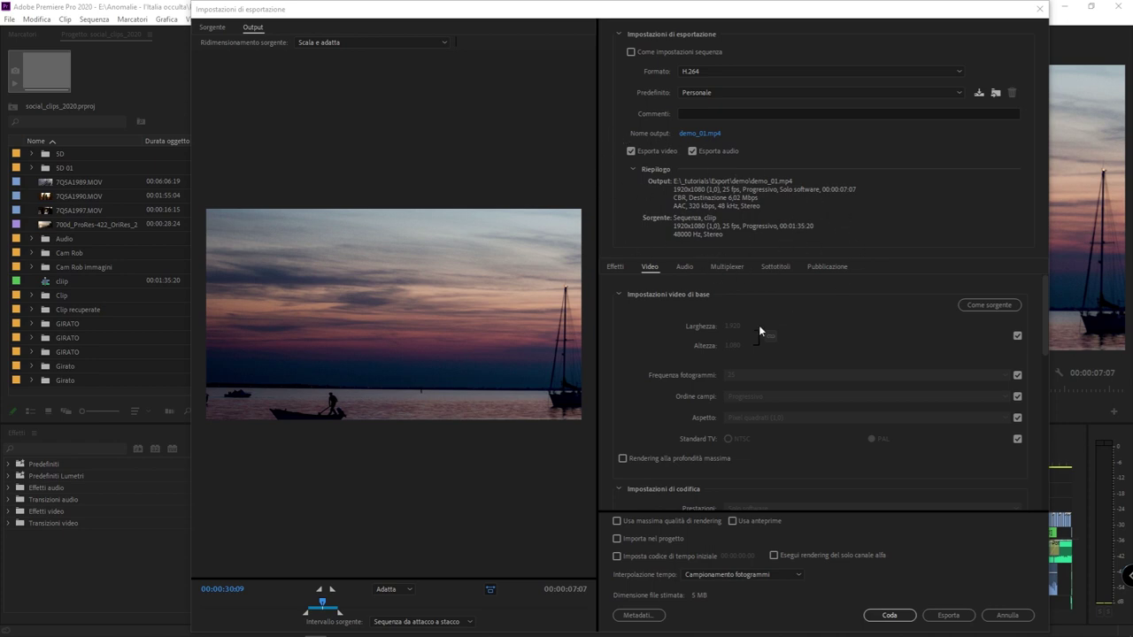
Switch the export format to QuickTime, keeping the DV25 PAL codec, and check the presets.
{"action": "scroll", "coordinate": [628, 429], "scroll_direction": "down", "scroll_amount": 3}
{"action": "scroll", "coordinate": [631, 430], "scroll_direction": "down", "scroll_amount": 3}
{"action": "scroll", "coordinate": [631, 430], "scroll_direction": "up", "scroll_amount": 3}
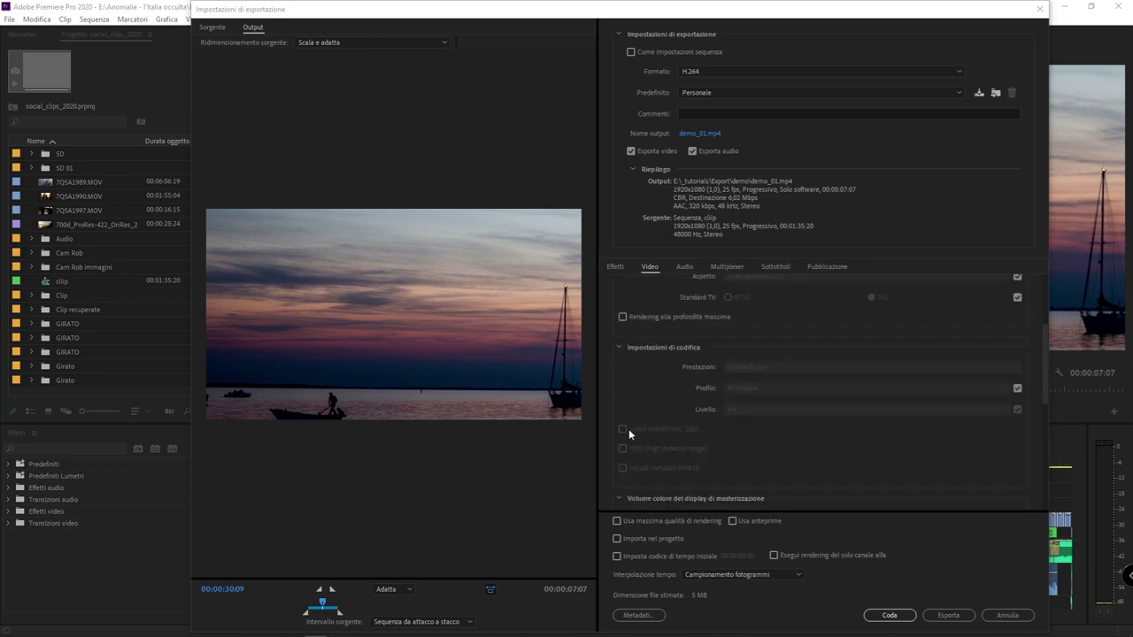
{"action": "scroll", "coordinate": [628, 429], "scroll_direction": "up", "scroll_amount": 3}
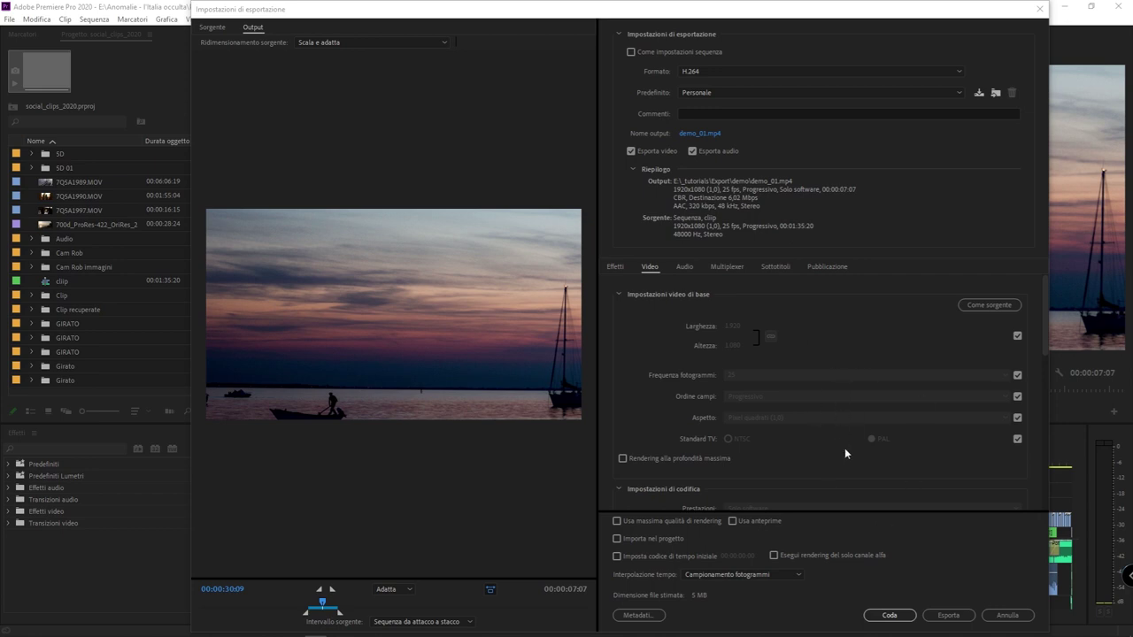
{"action": "left_click", "coordinate": [756, 72]}
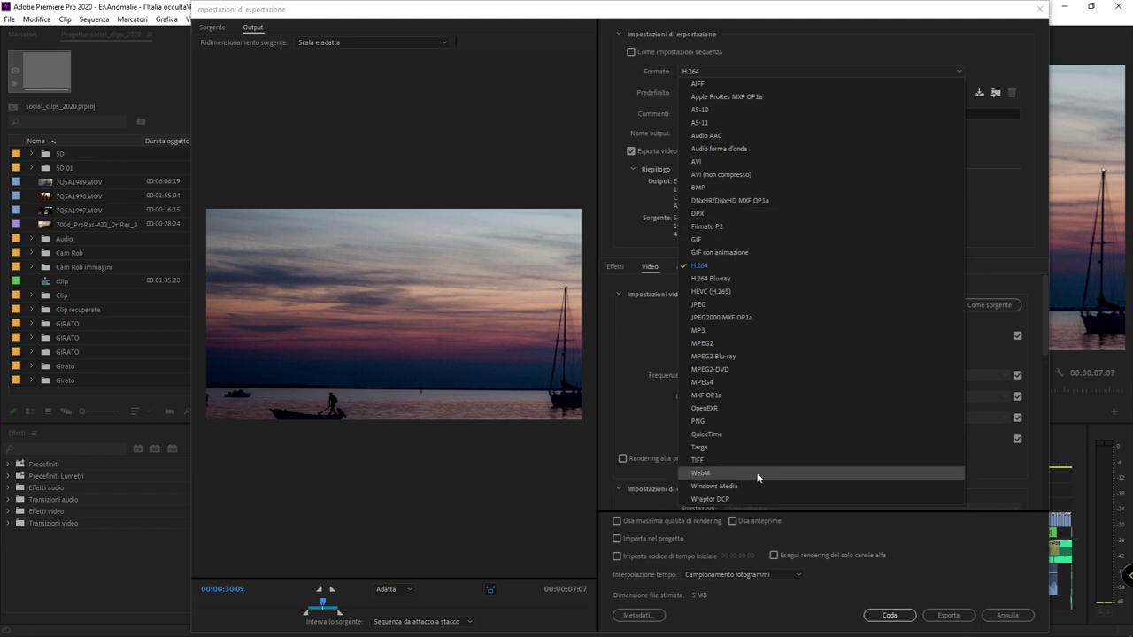
{"action": "left_click", "coordinate": [790, 432]}
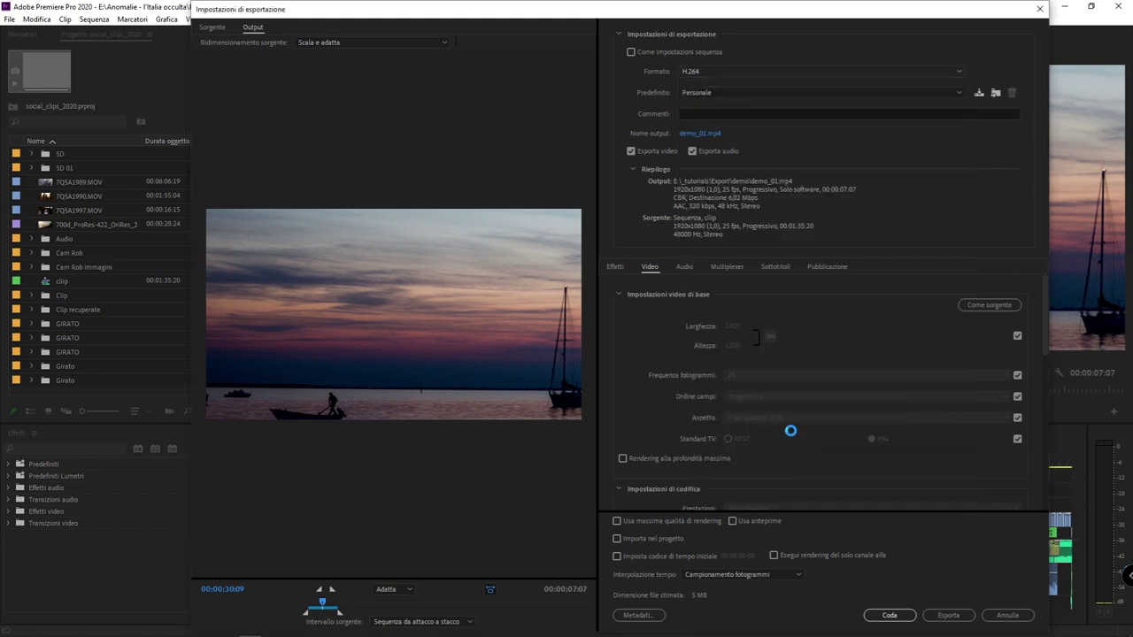
{"action": "left_click", "coordinate": [723, 315]}
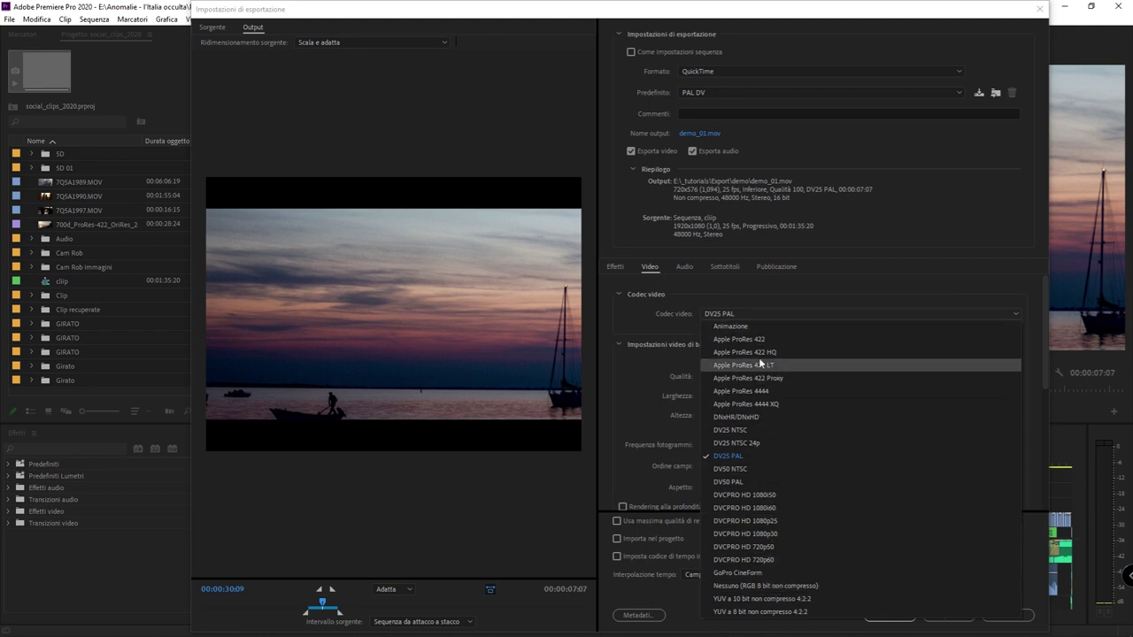
{"action": "left_click", "coordinate": [738, 311]}
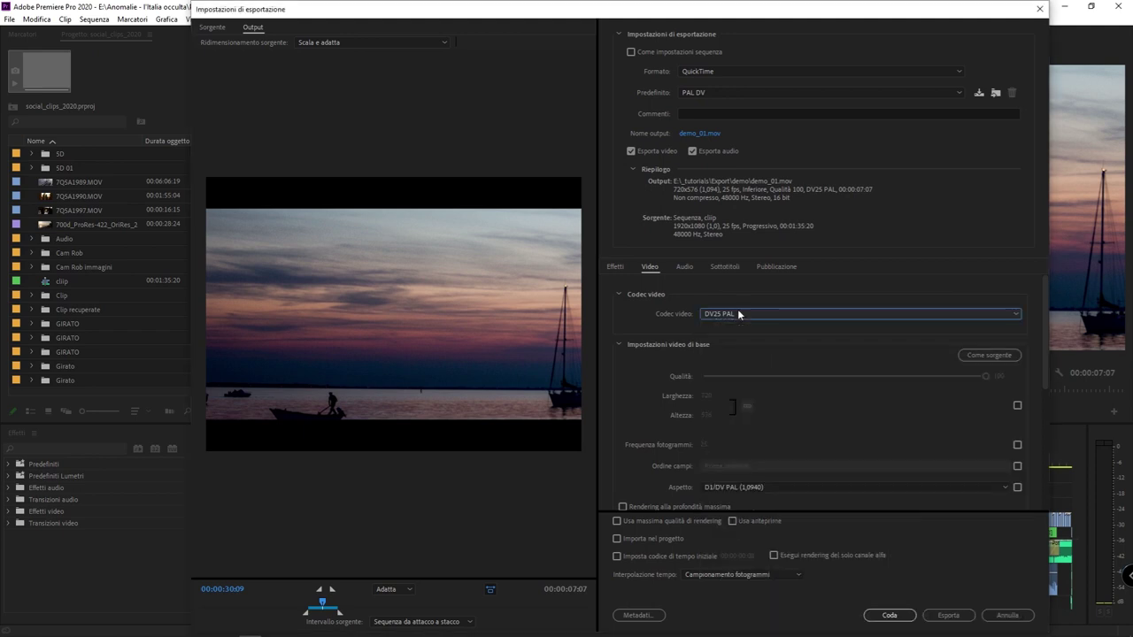
{"action": "left_click", "coordinate": [743, 92]}
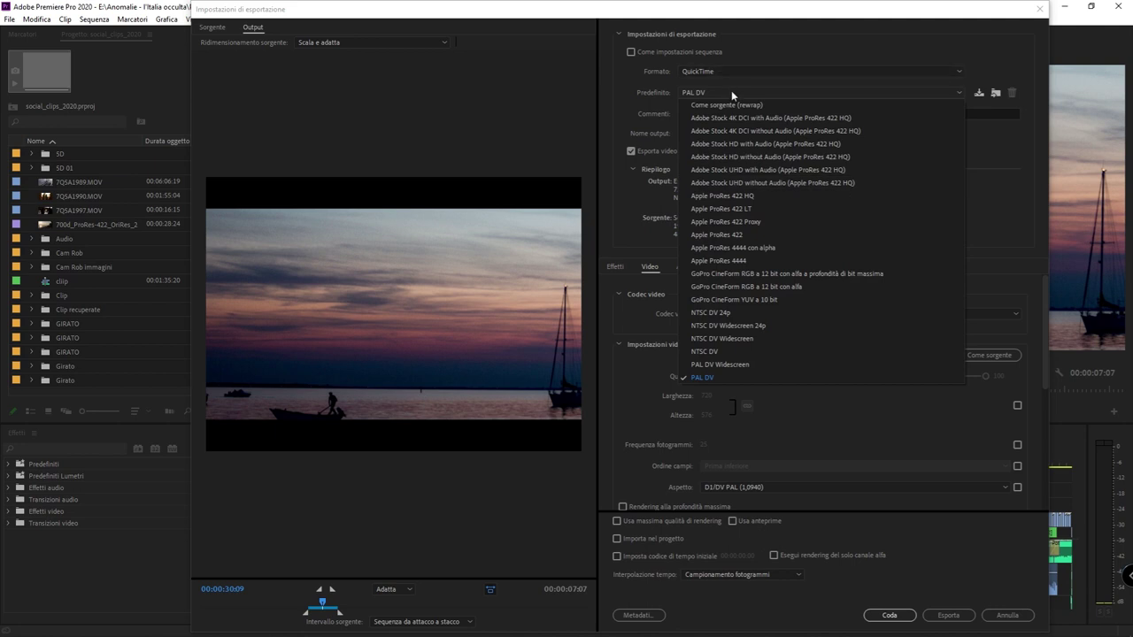
{"action": "left_click", "coordinate": [731, 71]}
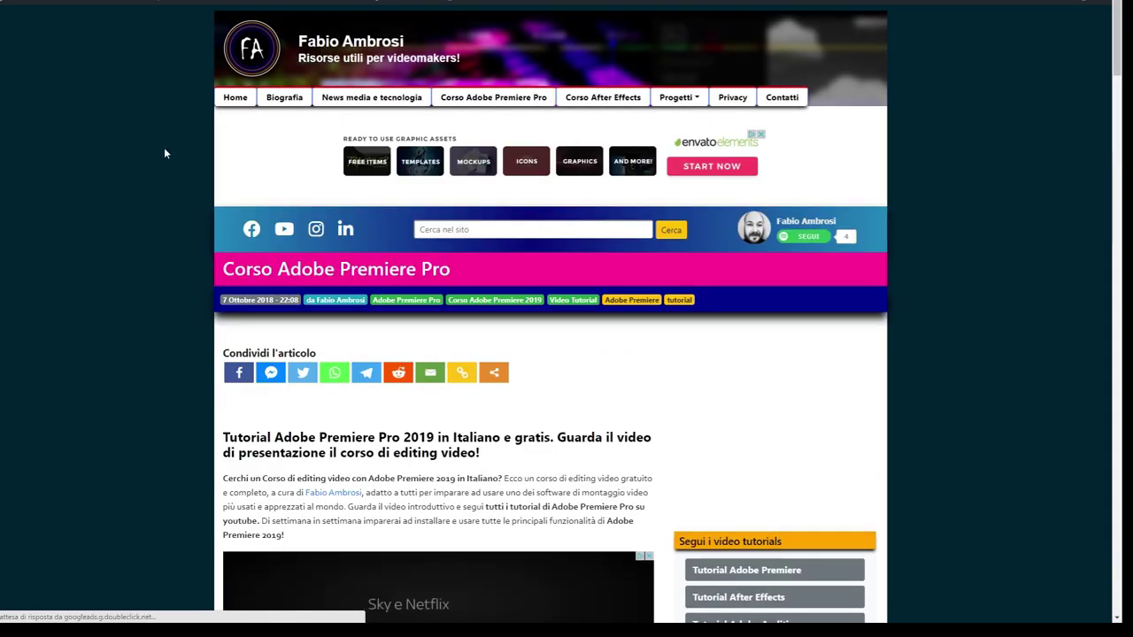
Scroll through the Premiere Pro course lesson list and back up.
{"action": "scroll", "coordinate": [163, 154], "scroll_direction": "down", "scroll_amount": 1}
{"action": "scroll", "coordinate": [164, 154], "scroll_direction": "down", "scroll_amount": 3}
{"action": "scroll", "coordinate": [163, 154], "scroll_direction": "down", "scroll_amount": 5}
{"action": "scroll", "coordinate": [164, 154], "scroll_direction": "down", "scroll_amount": 4}
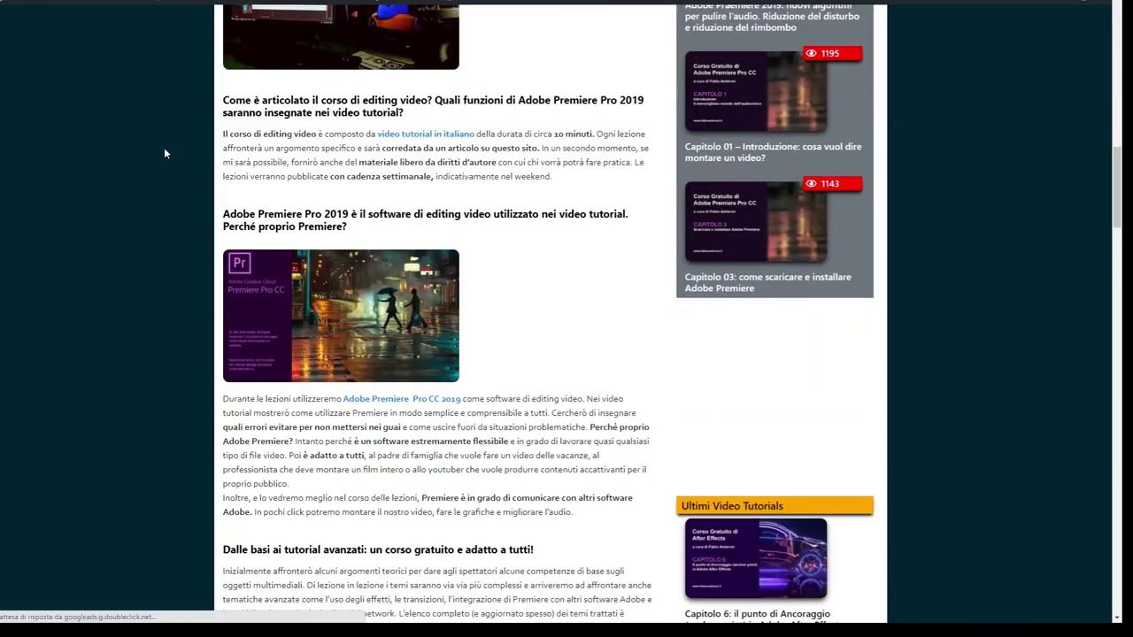
{"action": "scroll", "coordinate": [164, 147], "scroll_direction": "down", "scroll_amount": 6}
{"action": "scroll", "coordinate": [165, 148], "scroll_direction": "down", "scroll_amount": 5}
{"action": "scroll", "coordinate": [164, 148], "scroll_direction": "down", "scroll_amount": 1}
{"action": "scroll", "coordinate": [211, 144], "scroll_direction": "down", "scroll_amount": 2}
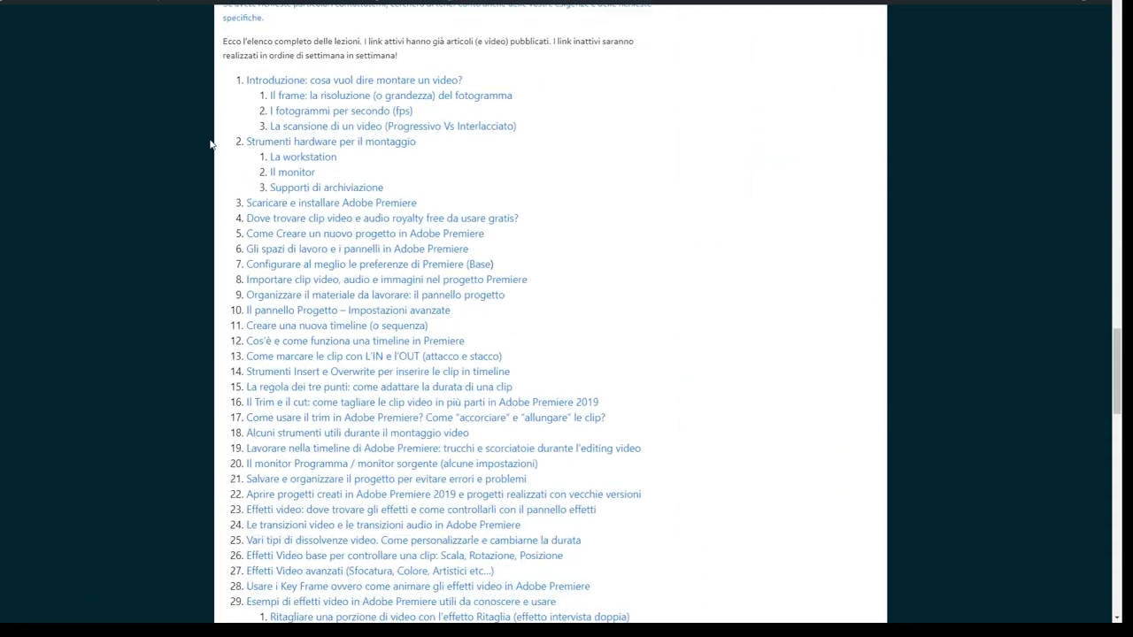
{"action": "mouse_move", "coordinate": [238, 80]}
{"action": "left_mouse_down"}
{"action": "mouse_move", "coordinate": [319, 260]}
{"action": "mouse_move", "coordinate": [418, 317]}
{"action": "mouse_move", "coordinate": [674, 394]}
{"action": "left_mouse_up"}
{"action": "scroll", "coordinate": [319, 260], "scroll_direction": "down", "scroll_amount": 3}
{"action": "scroll", "coordinate": [318, 260], "scroll_direction": "down", "scroll_amount": 3}
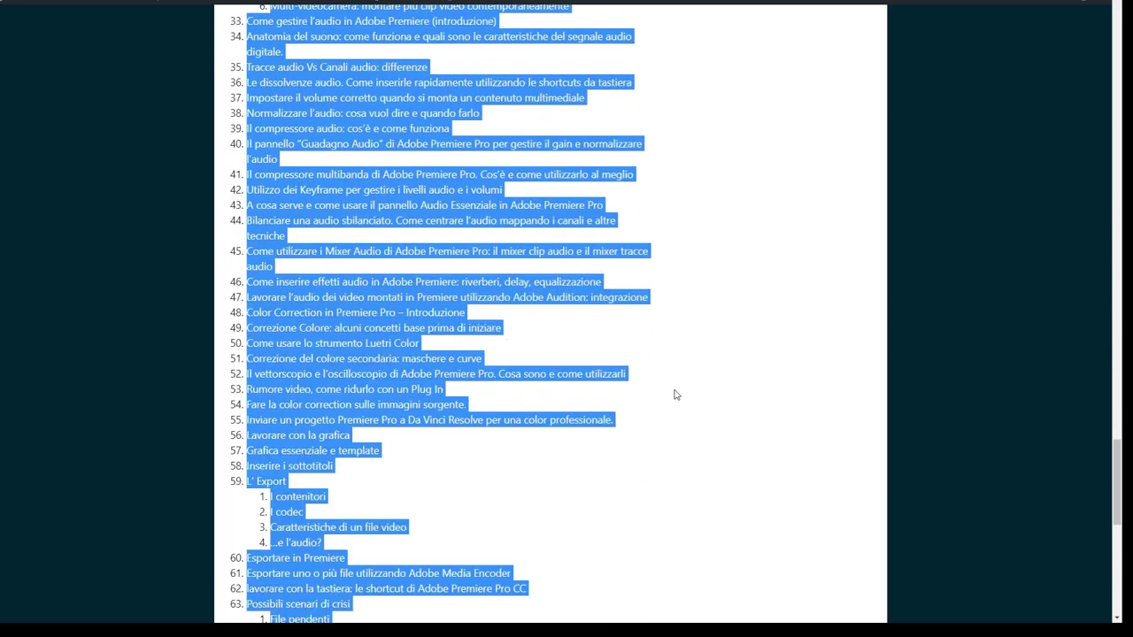
{"action": "left_click", "coordinate": [674, 395]}
{"action": "scroll", "coordinate": [675, 377], "scroll_direction": "up", "scroll_amount": 10}
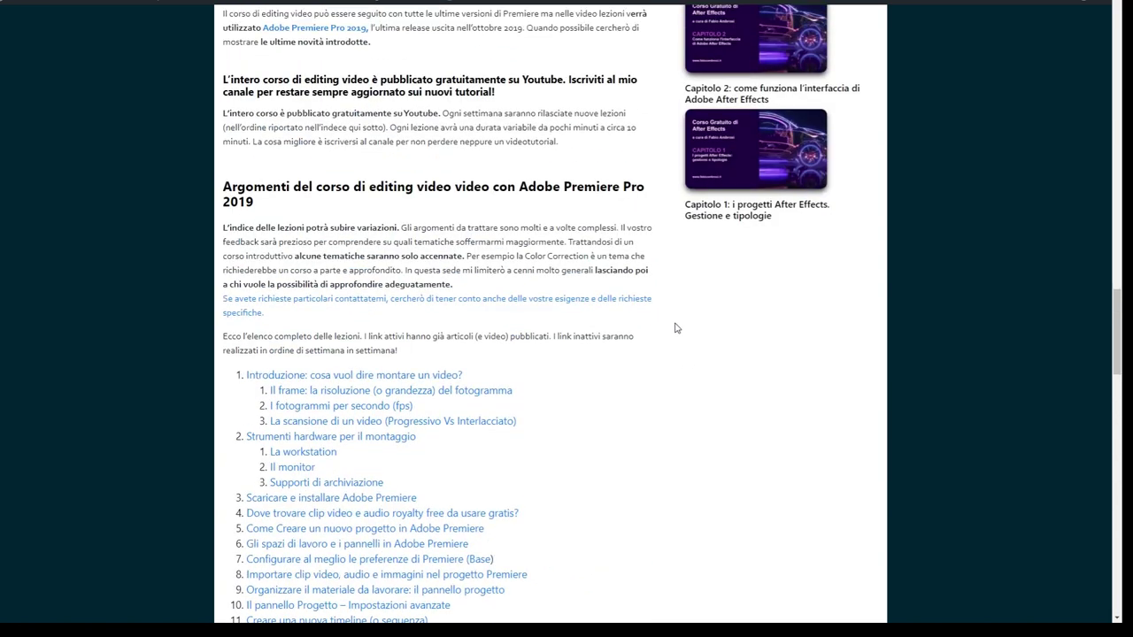
{"action": "scroll", "coordinate": [667, 313], "scroll_direction": "up", "scroll_amount": 10}
{"action": "scroll", "coordinate": [651, 286], "scroll_direction": "up", "scroll_amount": 8}
{"action": "scroll", "coordinate": [652, 286], "scroll_direction": "up", "scroll_amount": 3}
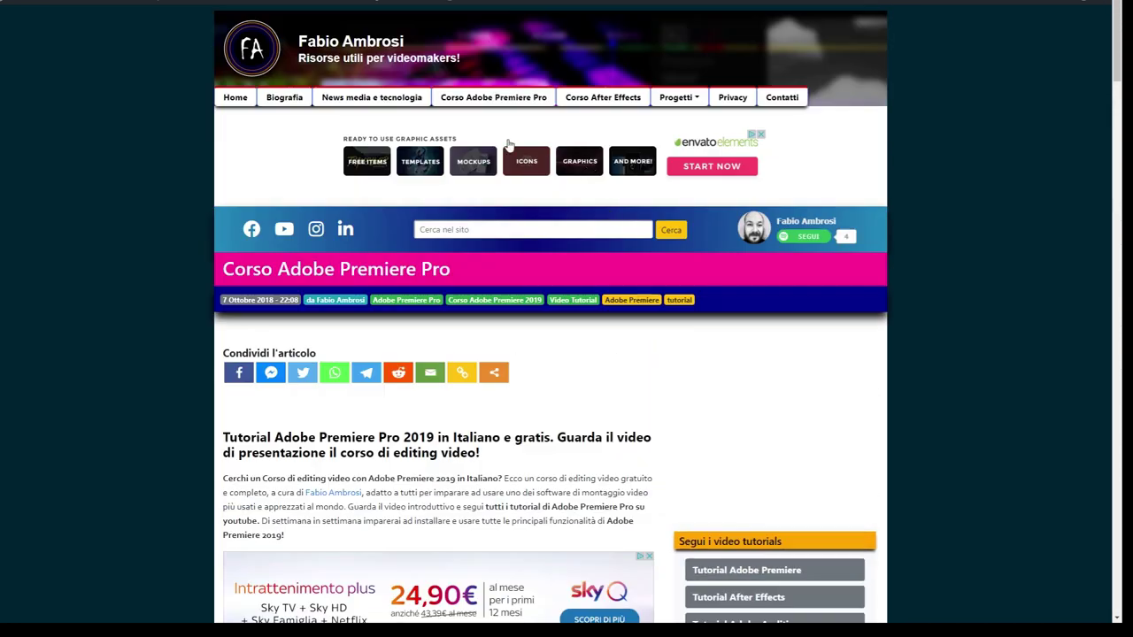
Go to the After Effects course page and scroll down to its Modulo Base lessons.
{"action": "left_click", "coordinate": [574, 99]}
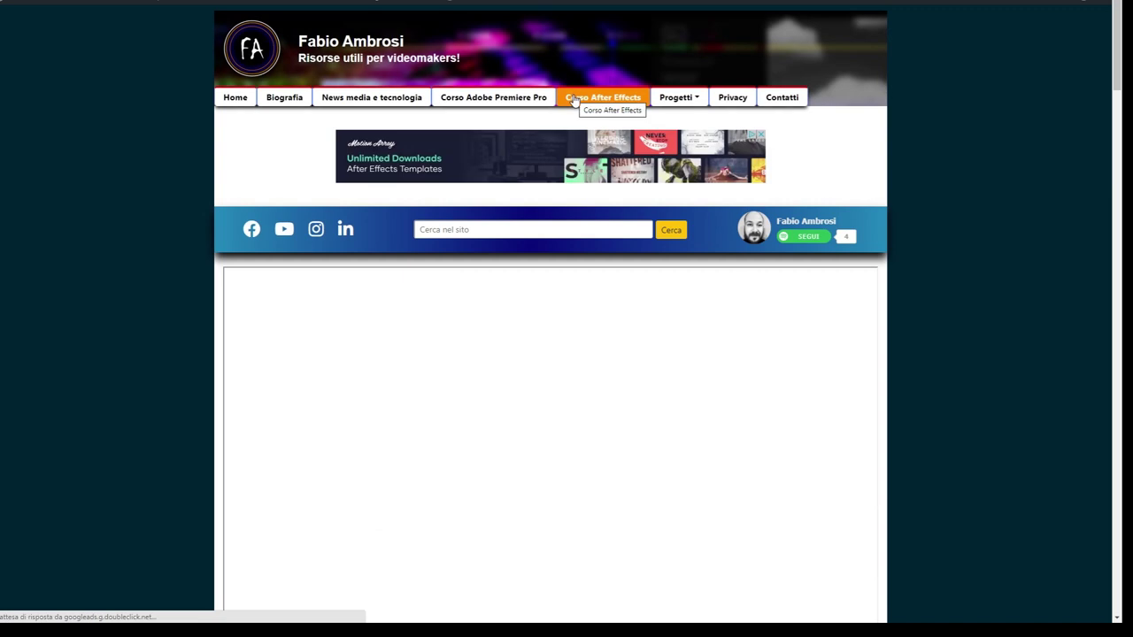
{"action": "scroll", "coordinate": [198, 204], "scroll_direction": "down", "scroll_amount": 1}
{"action": "scroll", "coordinate": [199, 204], "scroll_direction": "down", "scroll_amount": 2}
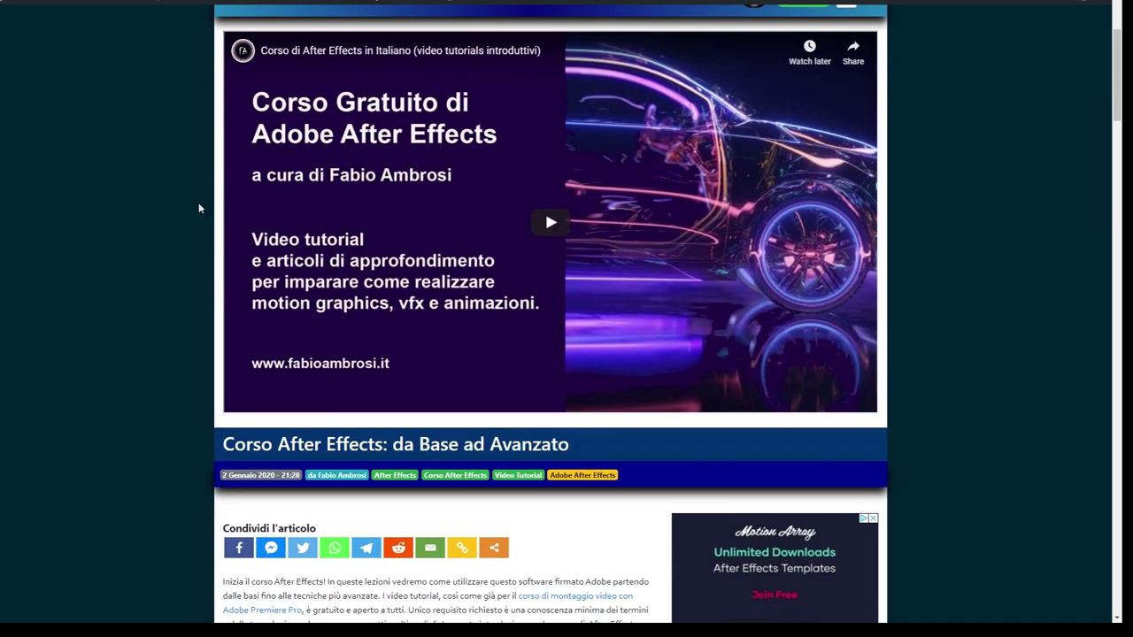
{"action": "scroll", "coordinate": [200, 205], "scroll_direction": "down", "scroll_amount": 5}
{"action": "scroll", "coordinate": [199, 204], "scroll_direction": "down", "scroll_amount": 5}
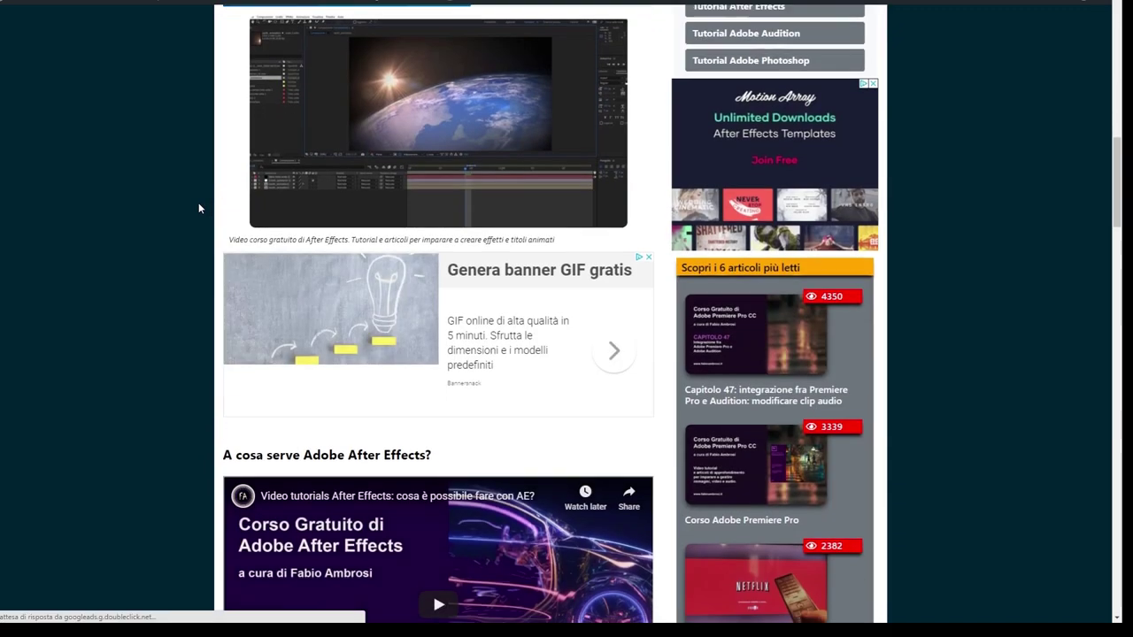
{"action": "scroll", "coordinate": [199, 204], "scroll_direction": "down", "scroll_amount": 5}
{"action": "scroll", "coordinate": [200, 206], "scroll_direction": "down", "scroll_amount": 5}
{"action": "scroll", "coordinate": [199, 205], "scroll_direction": "down", "scroll_amount": 5}
{"action": "scroll", "coordinate": [199, 205], "scroll_direction": "down", "scroll_amount": 5}
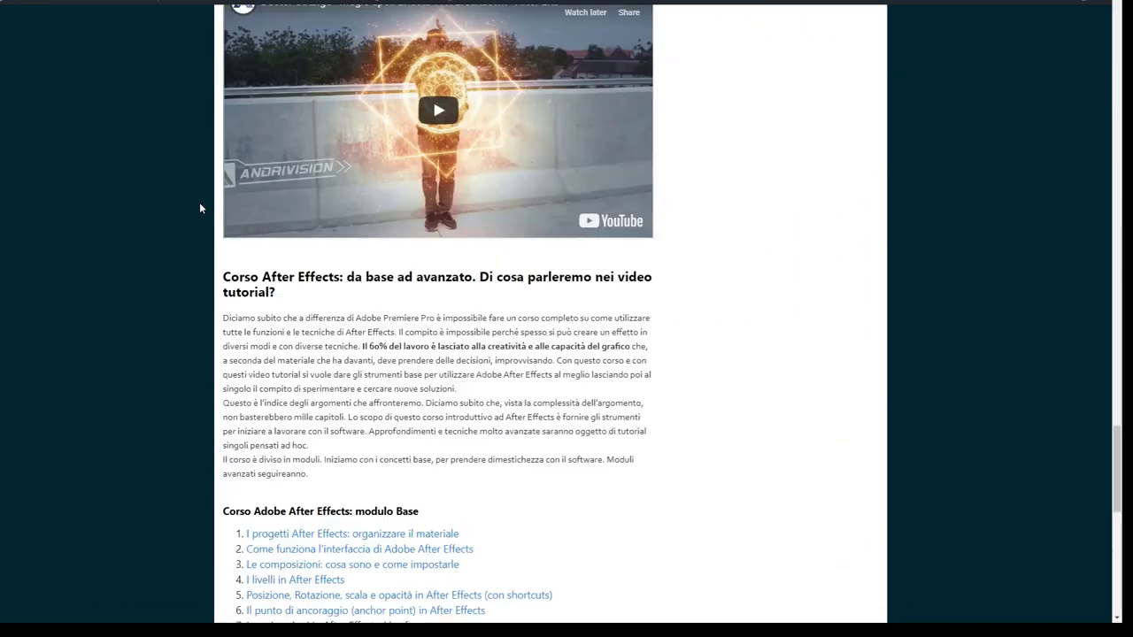
{"action": "scroll", "coordinate": [199, 205], "scroll_direction": "down", "scroll_amount": 5}
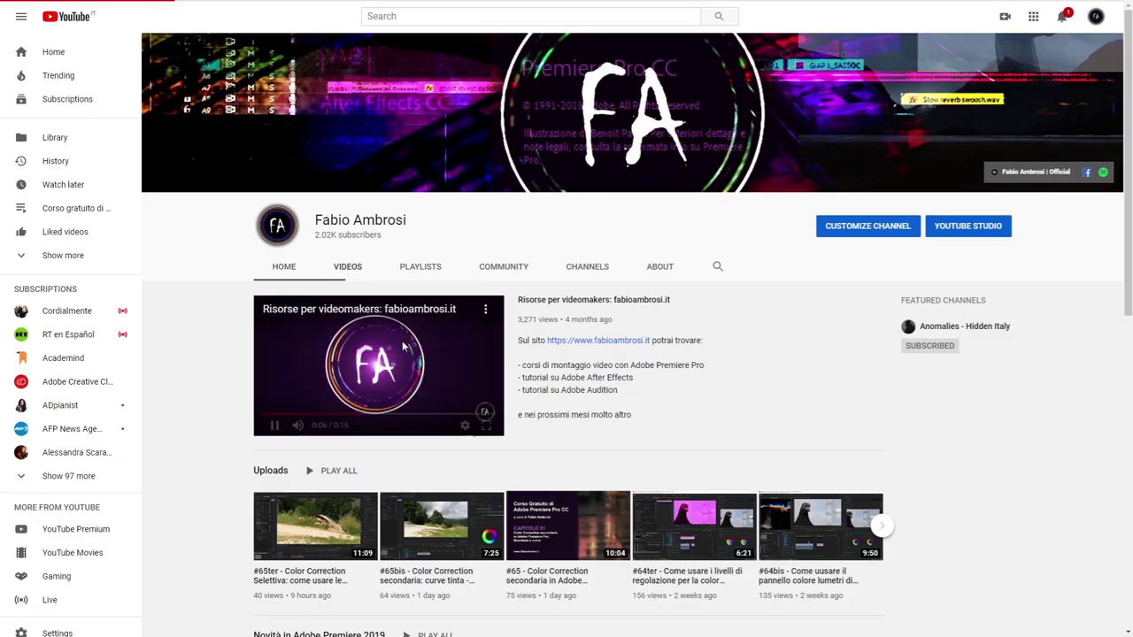
Scroll through the channel's grid of uploaded videos.
{"action": "scroll", "coordinate": [620, 329], "scroll_direction": "down", "scroll_amount": 2}
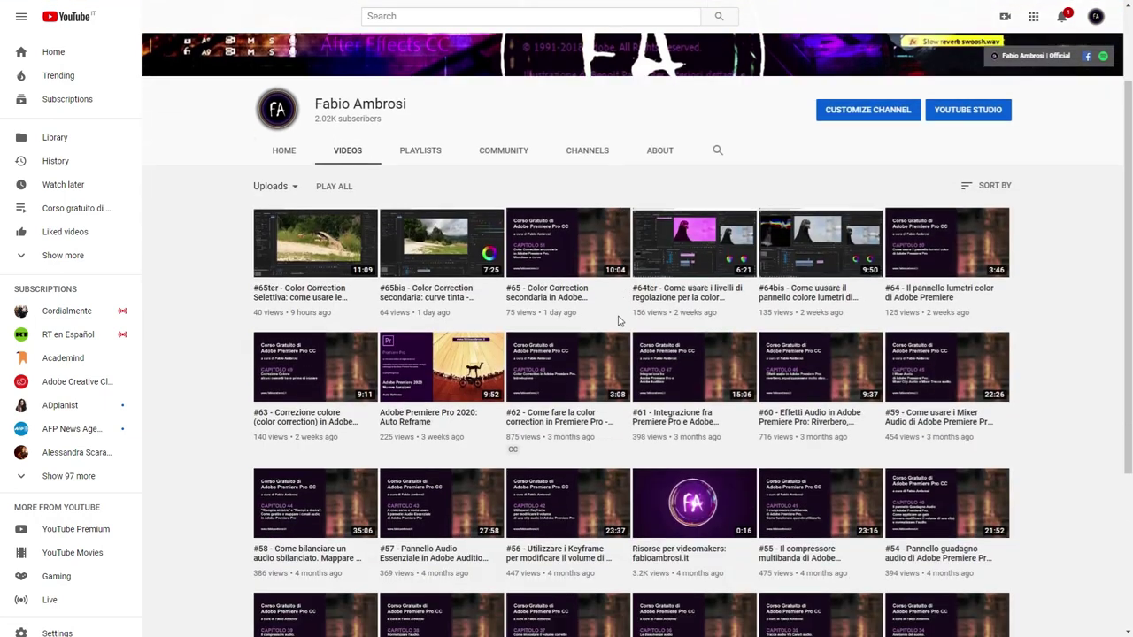
{"action": "scroll", "coordinate": [620, 325], "scroll_direction": "down", "scroll_amount": 3}
{"action": "scroll", "coordinate": [619, 326], "scroll_direction": "up", "scroll_amount": 4}
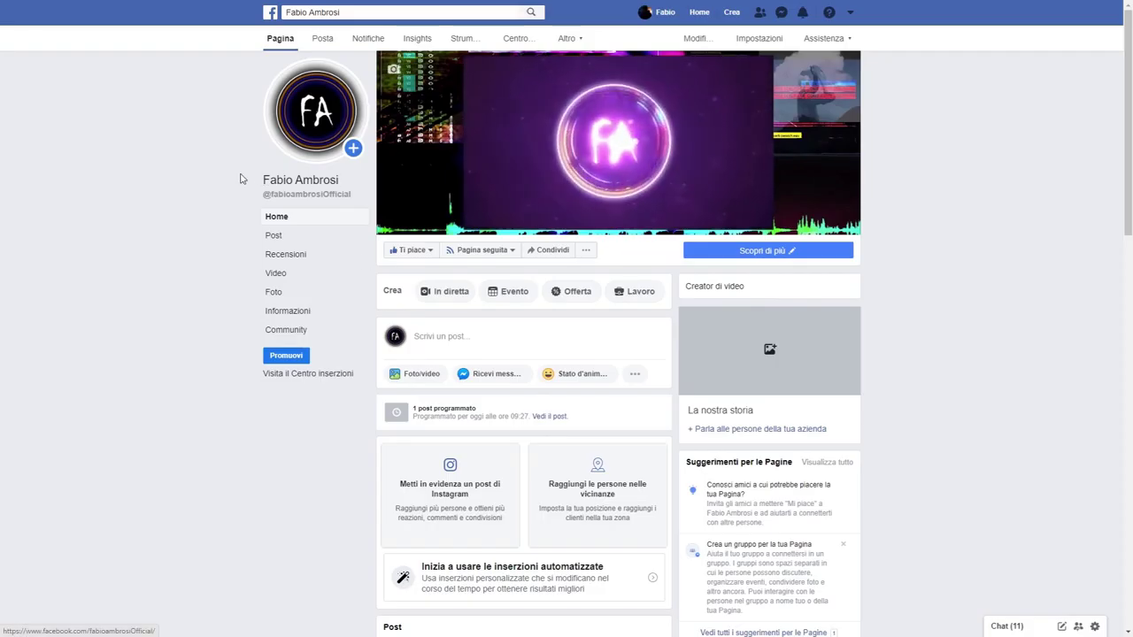
{"action": "scroll", "coordinate": [239, 179], "scroll_direction": "down", "scroll_amount": 3}
{"action": "scroll", "coordinate": [237, 184], "scroll_direction": "down", "scroll_amount": 4}
{"action": "scroll", "coordinate": [237, 190], "scroll_direction": "down", "scroll_amount": 4}
{"action": "scroll", "coordinate": [235, 194], "scroll_direction": "down", "scroll_amount": 2}
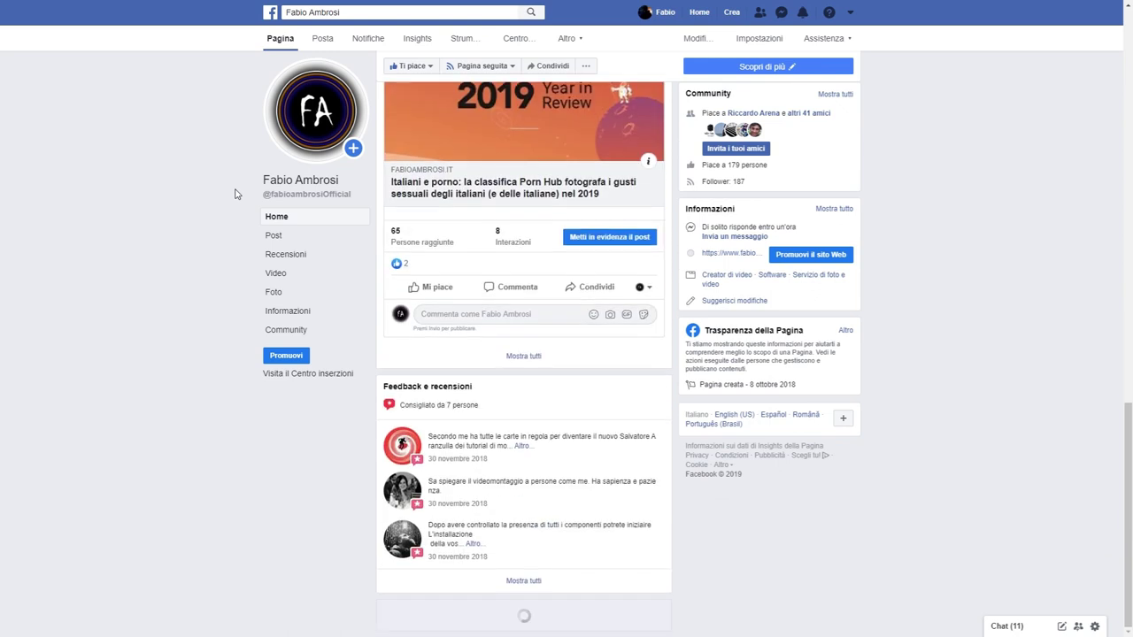
{"action": "scroll", "coordinate": [593, 328], "scroll_direction": "down", "scroll_amount": 4}
{"action": "scroll", "coordinate": [593, 327], "scroll_direction": "down", "scroll_amount": 2}
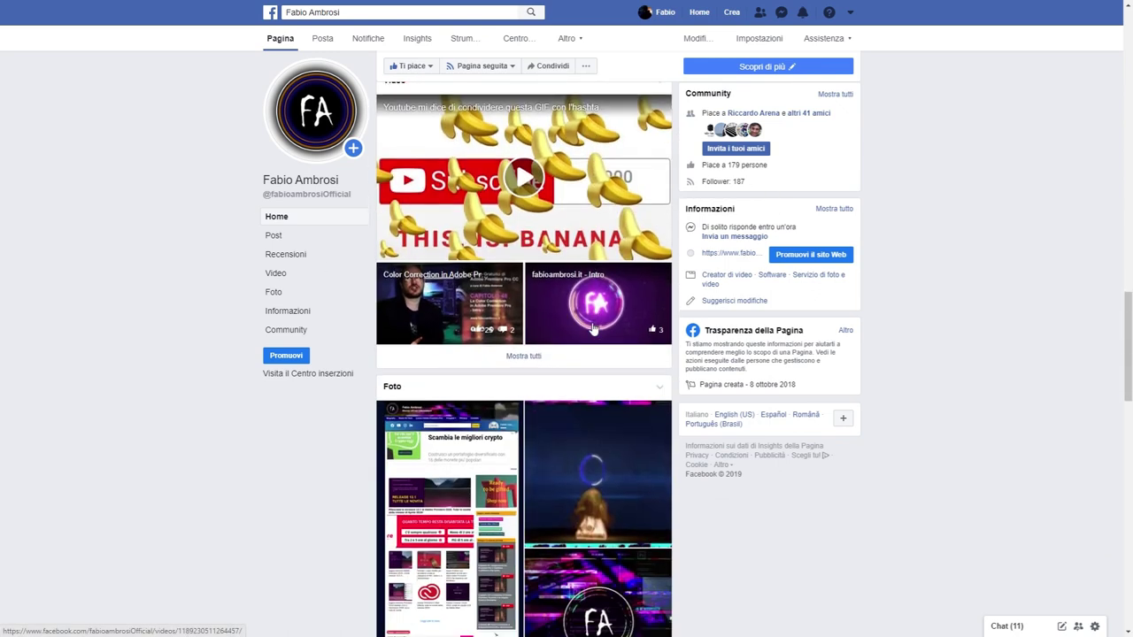
{"action": "scroll", "coordinate": [593, 327], "scroll_direction": "down", "scroll_amount": 3}
{"action": "scroll", "coordinate": [593, 328], "scroll_direction": "down", "scroll_amount": 5}
{"action": "scroll", "coordinate": [498, 316], "scroll_direction": "down", "scroll_amount": 2}
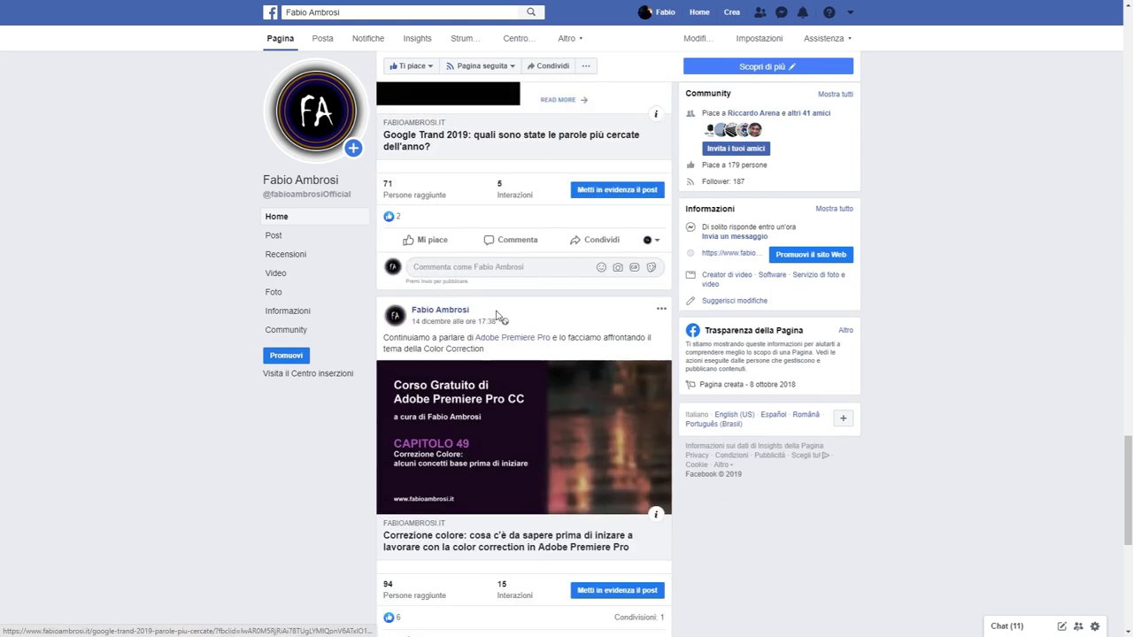
{"action": "scroll", "coordinate": [497, 316], "scroll_direction": "down", "scroll_amount": 3}
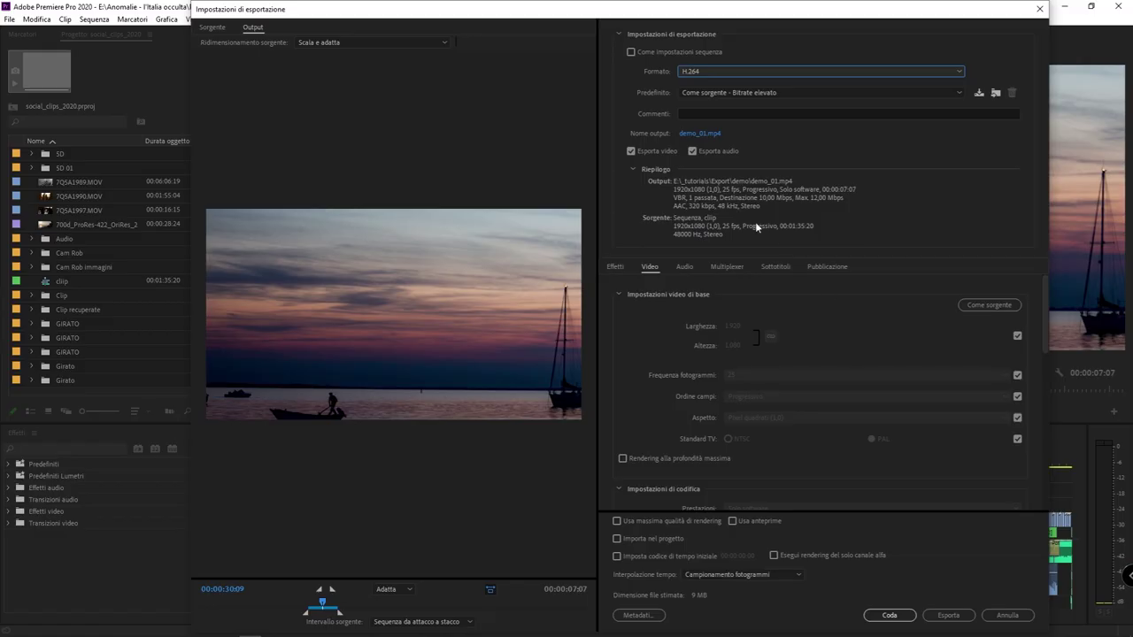
Move the Export Settings window down and stretch its bottom edge to the screen bottom.
{"action": "scroll", "coordinate": [682, 307], "scroll_direction": "down", "scroll_amount": 2}
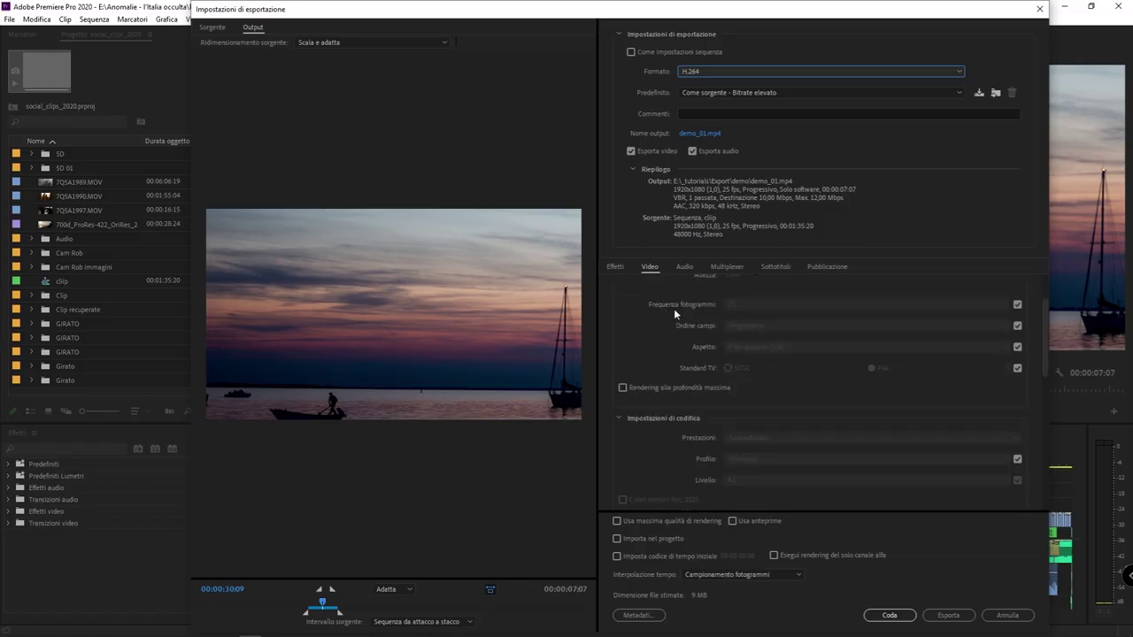
{"action": "scroll", "coordinate": [653, 312], "scroll_direction": "up", "scroll_amount": 2}
{"action": "mouse_move", "coordinate": [936, 16]}
{"action": "left_mouse_down"}
{"action": "mouse_move", "coordinate": [880, 208]}
{"action": "mouse_move", "coordinate": [797, 84]}
{"action": "left_mouse_up"}
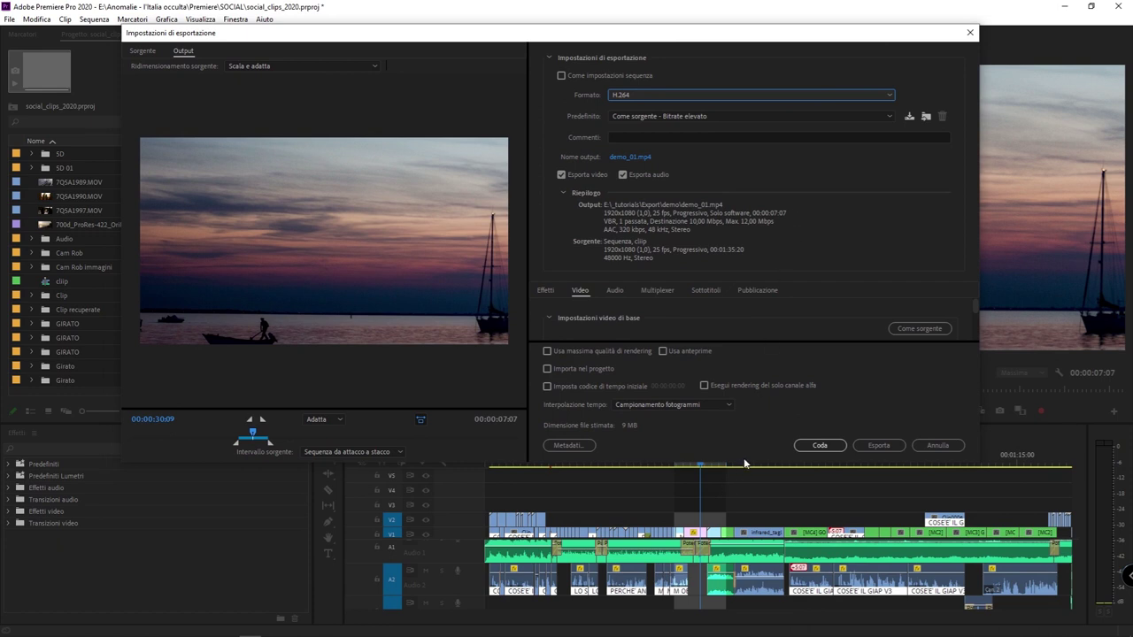
{"action": "left_click_drag", "start_coordinate": [745, 462], "coordinate": [763, 632]}
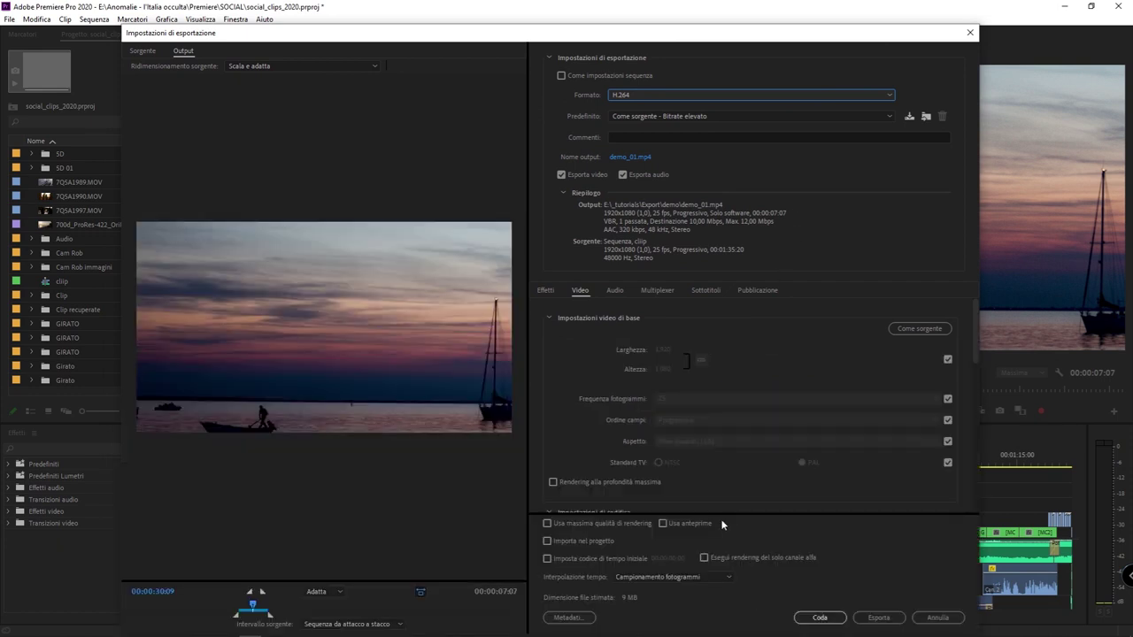
Review the Effects, Video, Audio and Multiplexer export settings.
{"action": "left_click", "coordinate": [546, 296]}
{"action": "scroll", "coordinate": [588, 420], "scroll_direction": "down", "scroll_amount": 3}
{"action": "scroll", "coordinate": [583, 416], "scroll_direction": "up", "scroll_amount": 3}
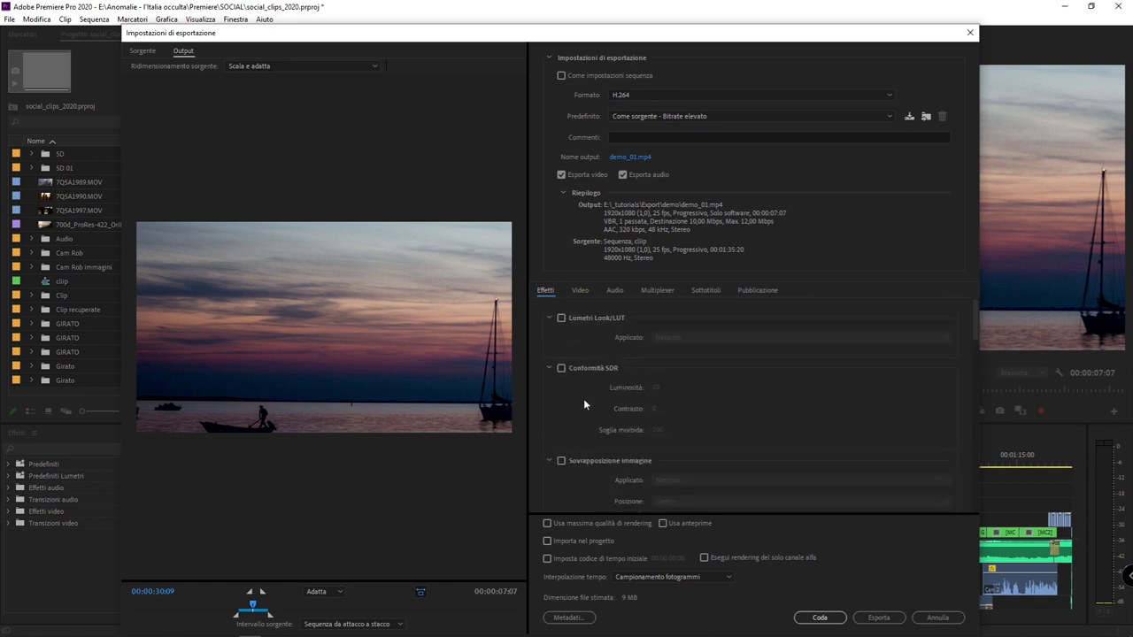
{"action": "left_click", "coordinate": [579, 291]}
{"action": "scroll", "coordinate": [589, 408], "scroll_direction": "down", "scroll_amount": 3}
{"action": "scroll", "coordinate": [589, 408], "scroll_direction": "down", "scroll_amount": 3}
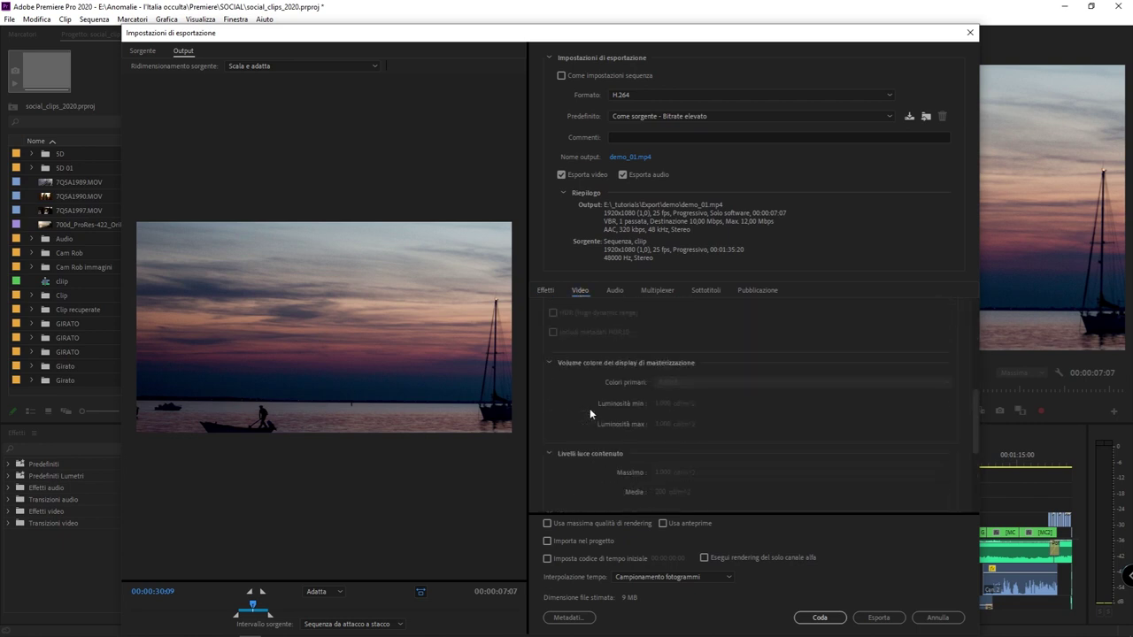
{"action": "scroll", "coordinate": [589, 412], "scroll_direction": "up", "scroll_amount": 5}
{"action": "left_click", "coordinate": [614, 290]}
{"action": "scroll", "coordinate": [615, 385], "scroll_direction": "down", "scroll_amount": 2}
{"action": "scroll", "coordinate": [614, 386], "scroll_direction": "up", "scroll_amount": 2}
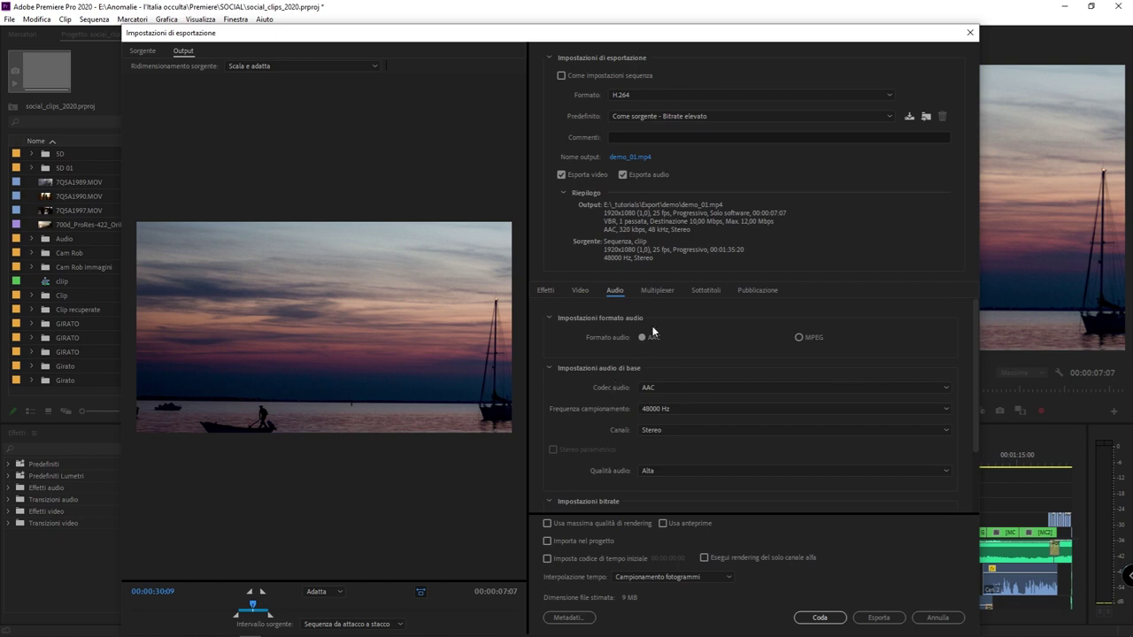
{"action": "left_click", "coordinate": [665, 293]}
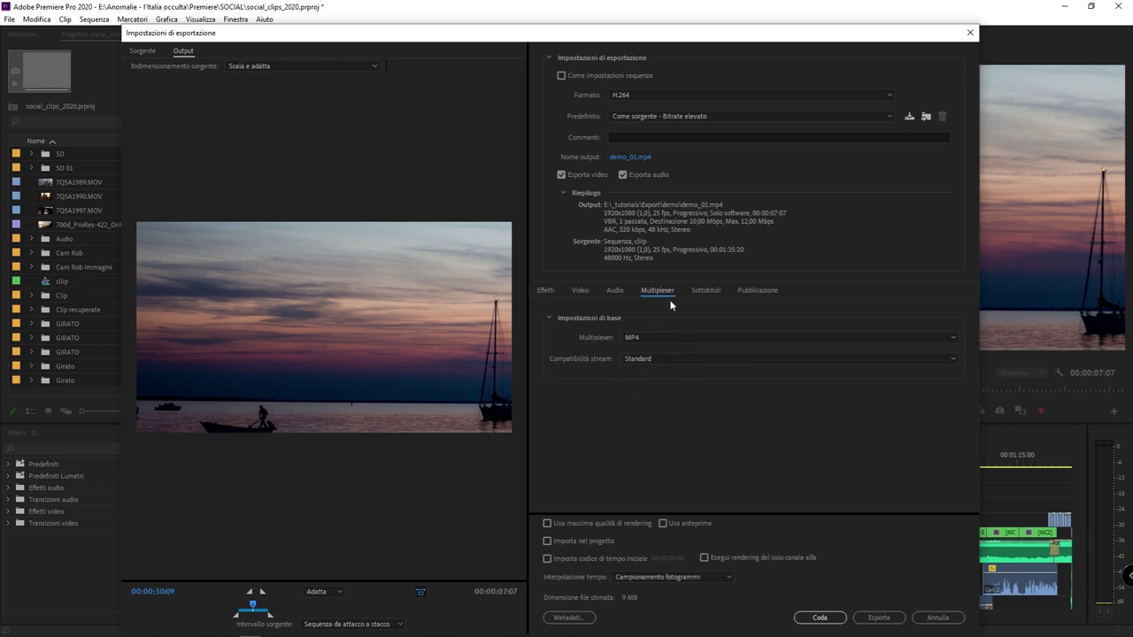
Look over the Sottotitoli and Pubblicazione options, then return to the basic Video settings.
{"action": "left_click", "coordinate": [717, 294]}
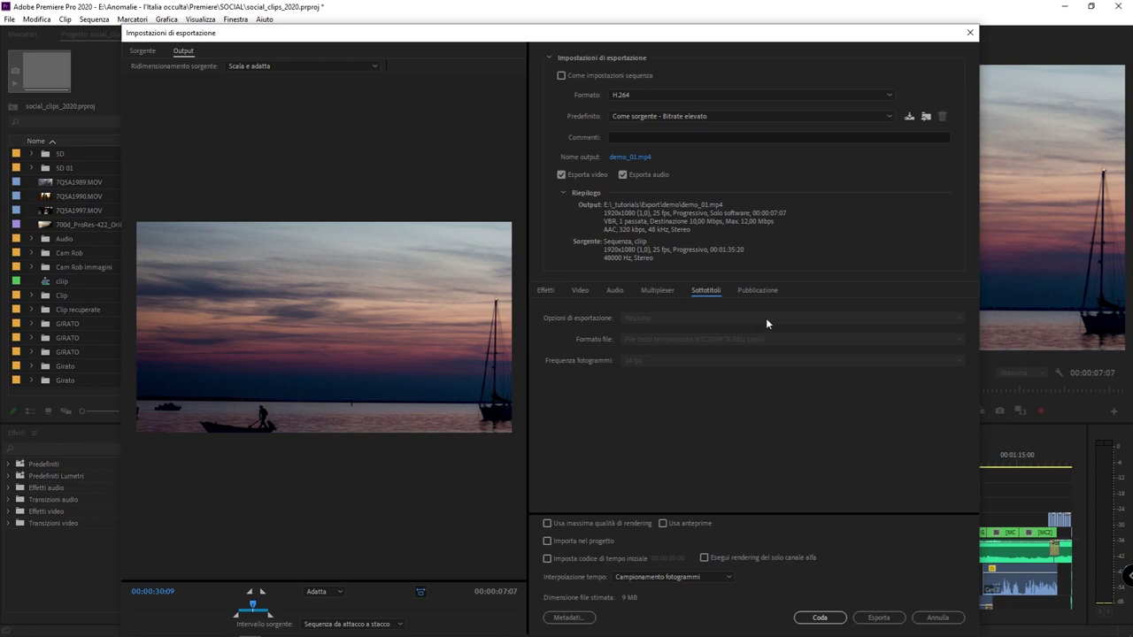
{"action": "left_click", "coordinate": [768, 291]}
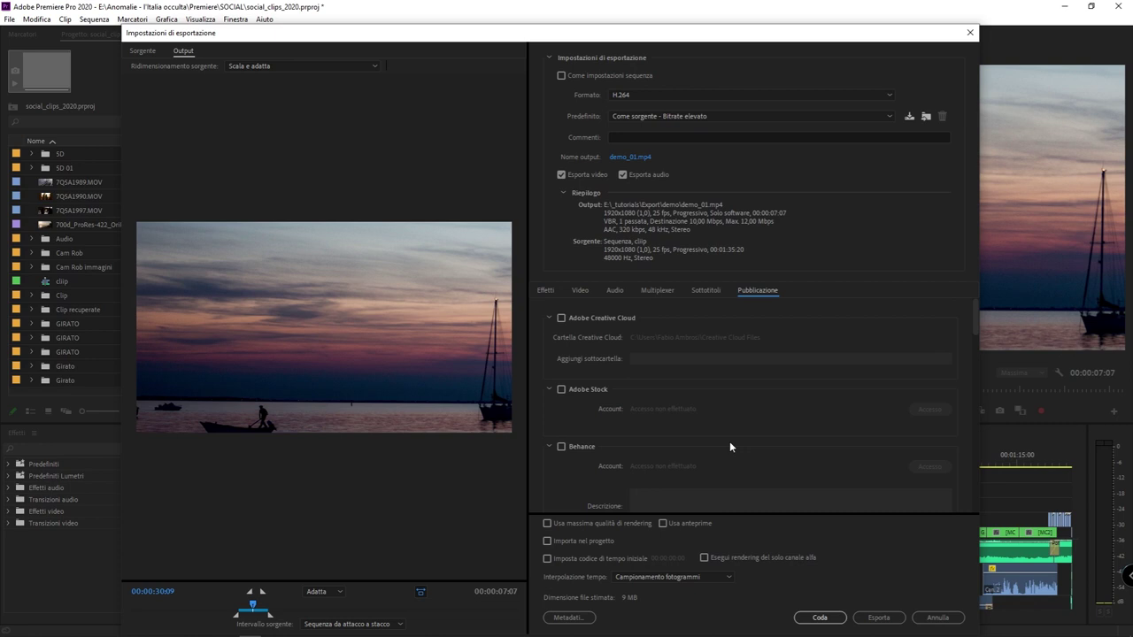
{"action": "scroll", "coordinate": [729, 439], "scroll_direction": "down", "scroll_amount": 10}
{"action": "scroll", "coordinate": [660, 400], "scroll_direction": "down", "scroll_amount": 2}
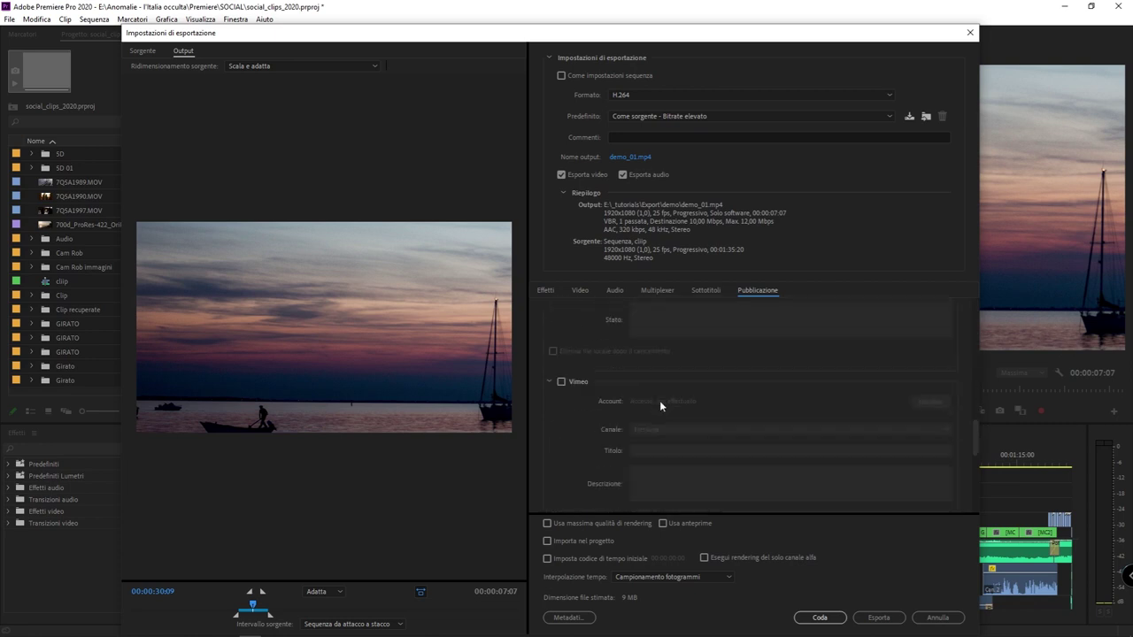
{"action": "scroll", "coordinate": [657, 413], "scroll_direction": "up", "scroll_amount": 3}
{"action": "scroll", "coordinate": [674, 383], "scroll_direction": "up", "scroll_amount": 7}
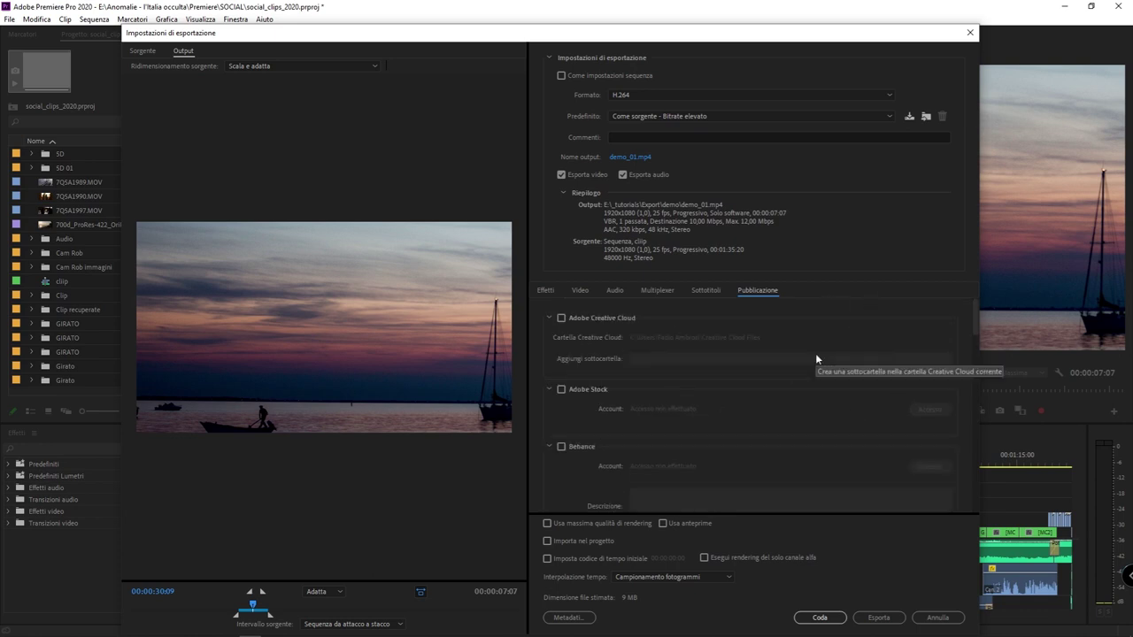
{"action": "left_click", "coordinate": [579, 291]}
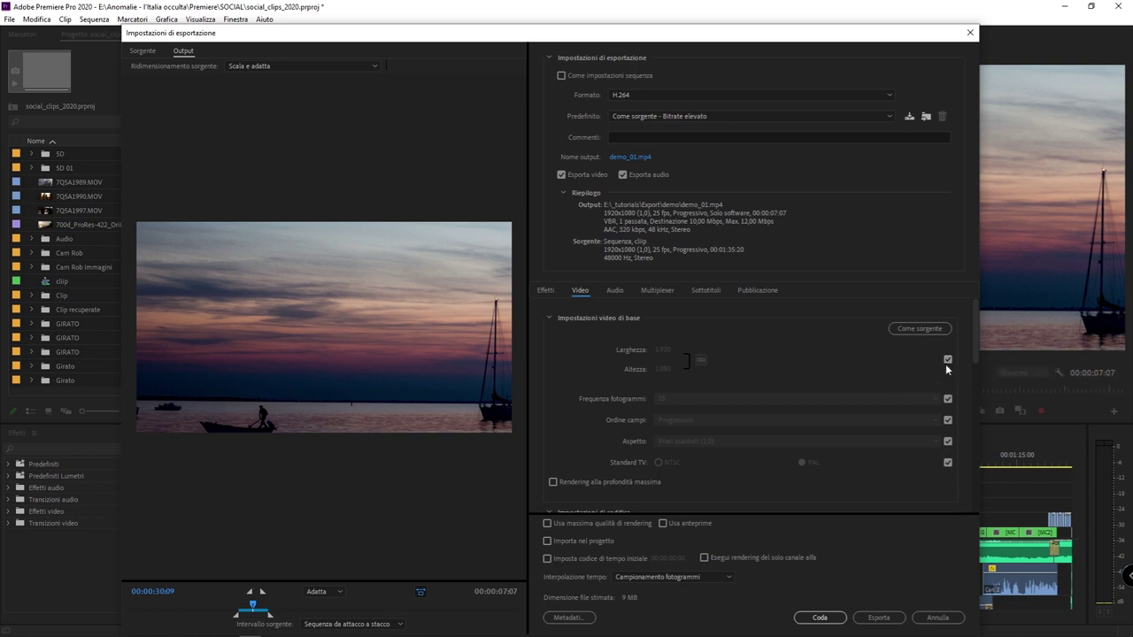
Unlock the frame size from the source and enter 1080 for width and height.
{"action": "left_click", "coordinate": [947, 360]}
{"action": "left_click", "coordinate": [662, 351]}
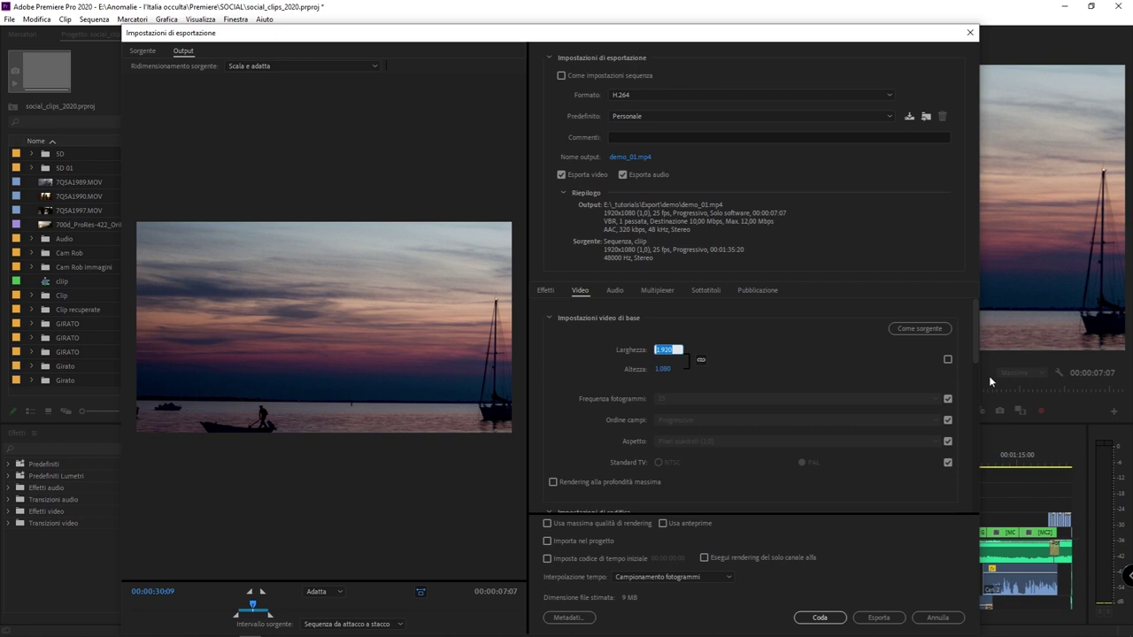
{"action": "left_click", "coordinate": [783, 350]}
{"action": "left_click", "coordinate": [658, 352]}
{"action": "type", "text": "1080"}
{"action": "key", "text": "Return"}
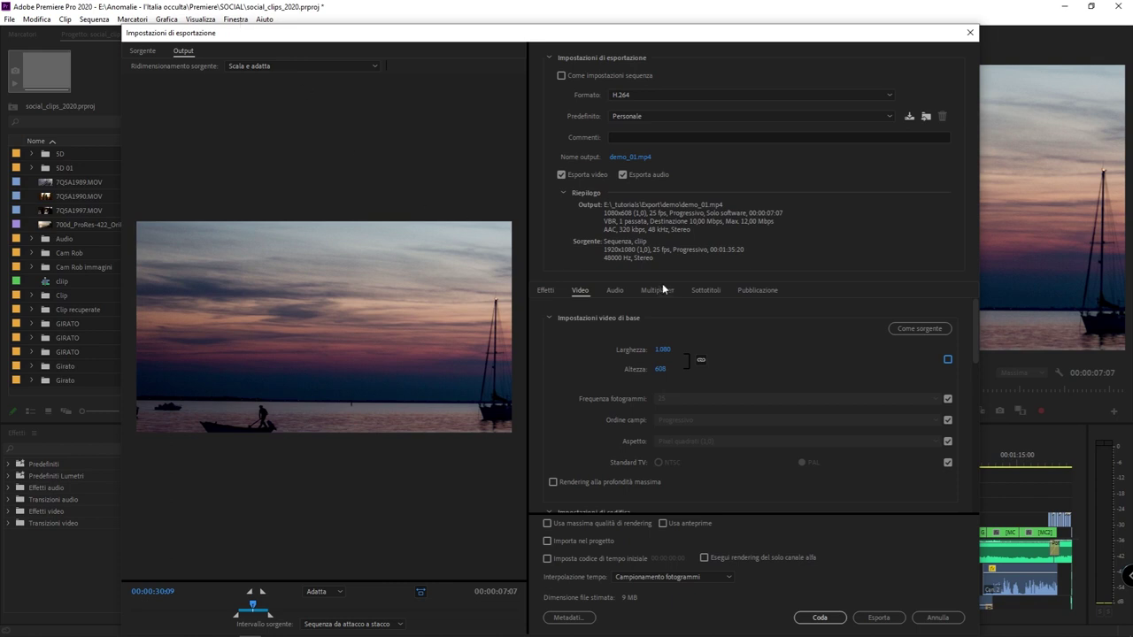
{"action": "left_click", "coordinate": [659, 370]}
{"action": "type", "text": "1080"}
{"action": "key", "text": "Return"}
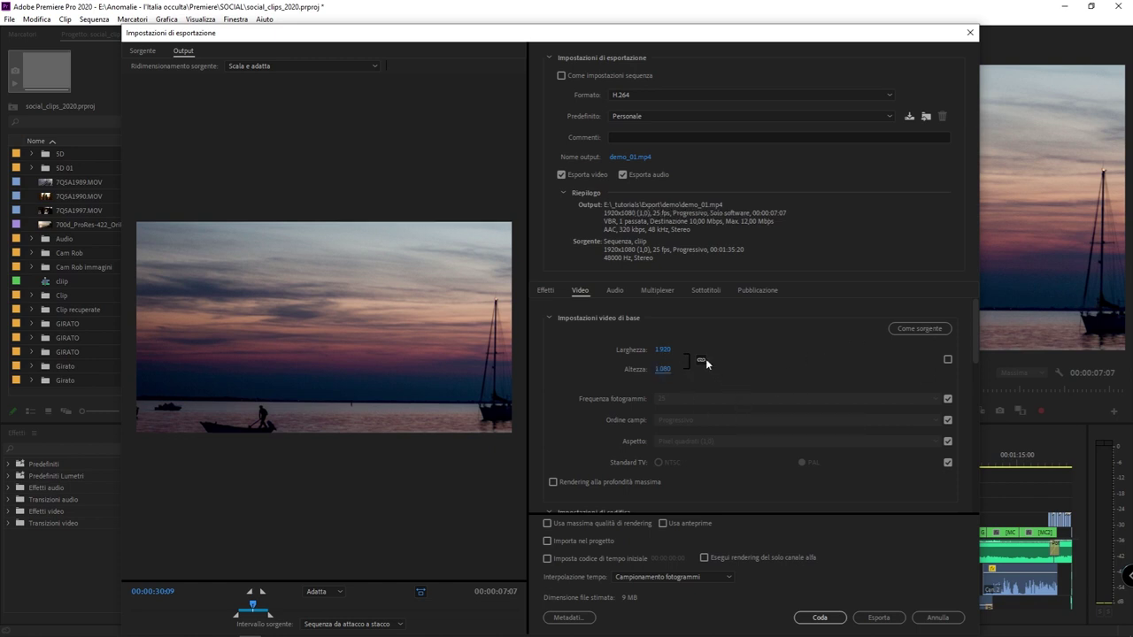
Unlink the width-height proportions and re-enter 1080 x 1080 for a square frame.
{"action": "left_click", "coordinate": [702, 364]}
{"action": "left_click", "coordinate": [662, 352]}
{"action": "left_click", "coordinate": [724, 365]}
{"action": "left_click", "coordinate": [699, 361]}
{"action": "left_click", "coordinate": [662, 350]}
{"action": "type", "text": "1080"}
{"action": "key", "text": "Return"}
{"action": "key", "text": "Tab"}
{"action": "type", "text": "1080"}
{"action": "key", "text": "Return"}
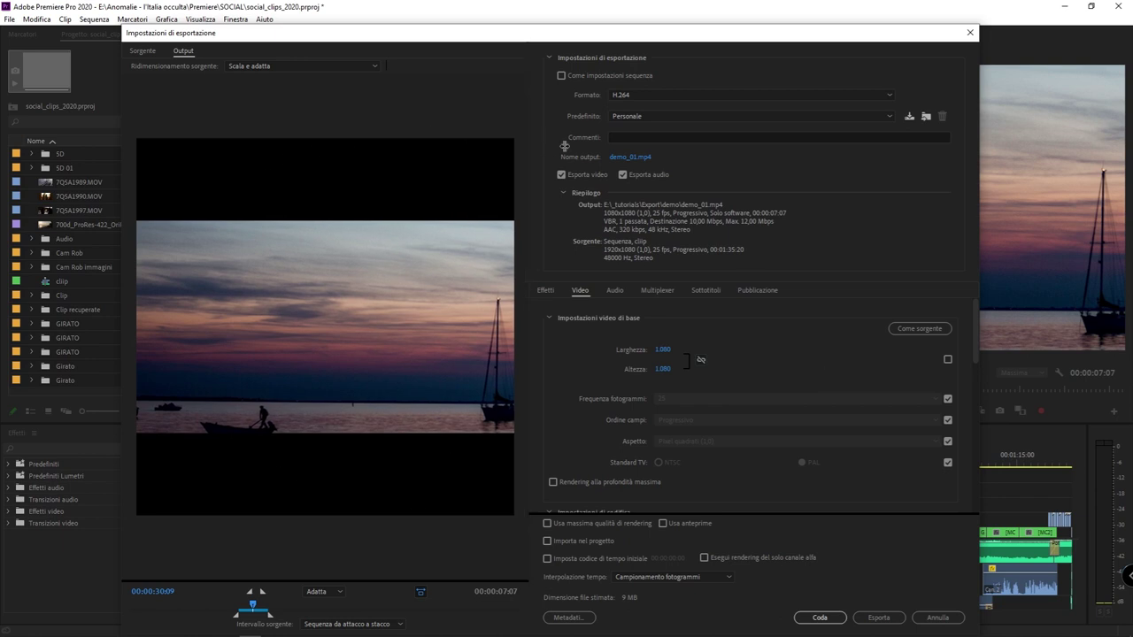
Widen the preview pane and re-enter the square 1080 x 1080 frame size.
{"action": "left_click_drag", "start_coordinate": [527, 141], "coordinate": [855, 184]}
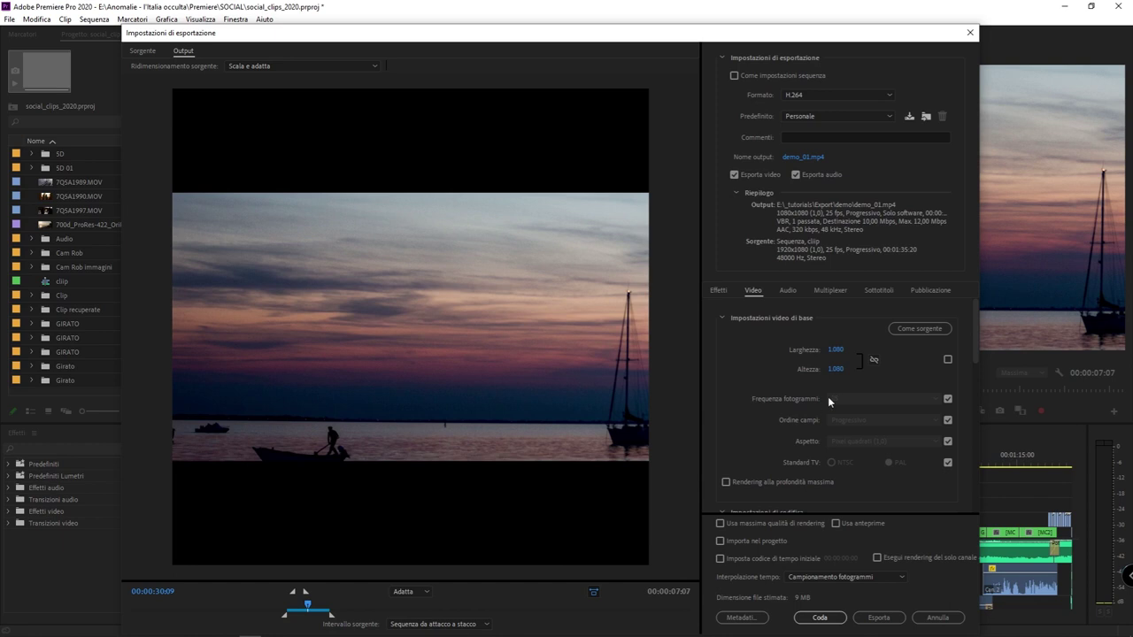
{"action": "type", "text": "1920"}
{"action": "key", "text": "Tab"}
{"action": "key", "text": "Return"}
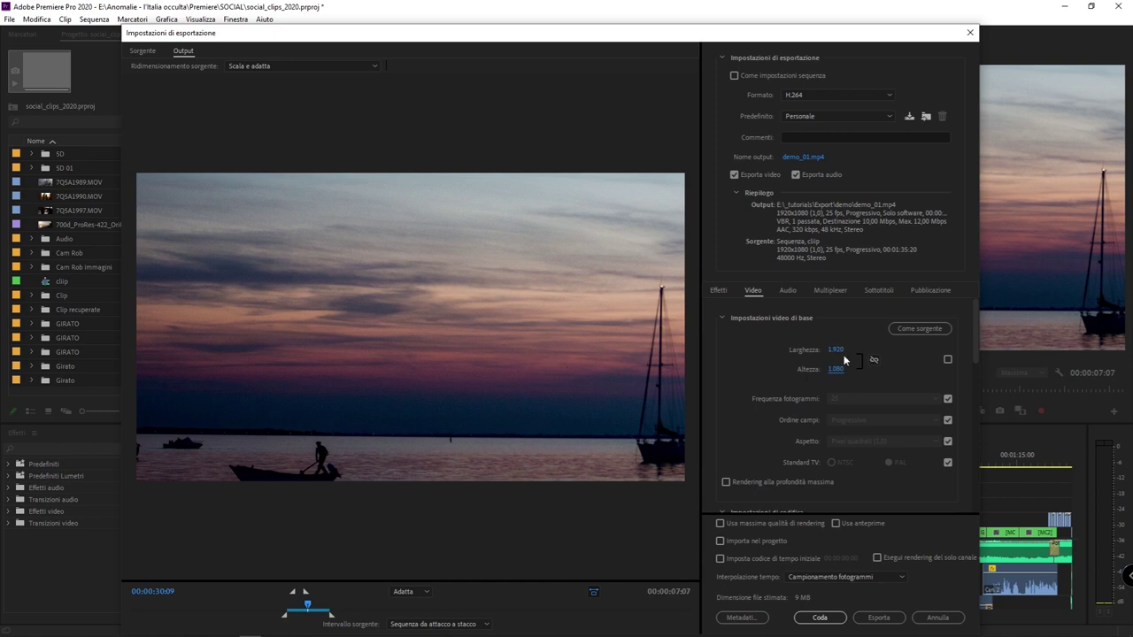
{"action": "left_click", "coordinate": [836, 350]}
{"action": "type", "text": "1080"}
{"action": "key", "text": "Tab"}
{"action": "type", "text": "1080"}
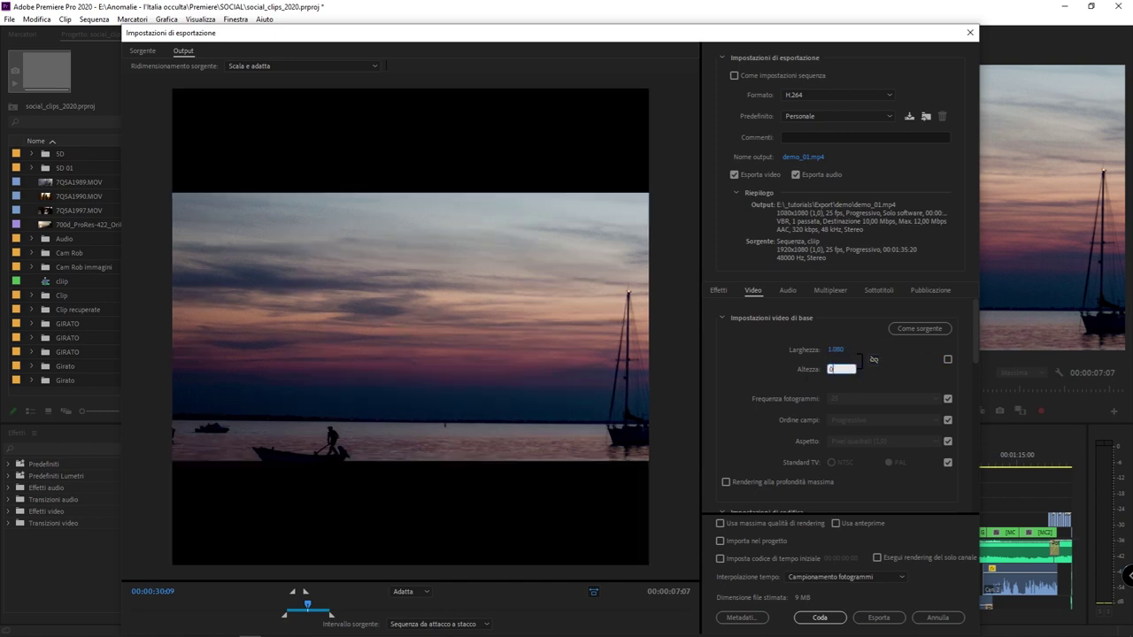
{"action": "key", "text": "Return"}
Narrow the preview pane and set the width back to 1920.
{"action": "left_click_drag", "start_coordinate": [701, 183], "coordinate": [547, 168]}
{"action": "left_click", "coordinate": [680, 352]}
{"action": "type", "text": "1920"}
{"action": "key", "text": "Tab"}
{"action": "key", "text": "Tab"}
{"action": "key", "text": "Tab"}
{"action": "key", "text": "Tab"}
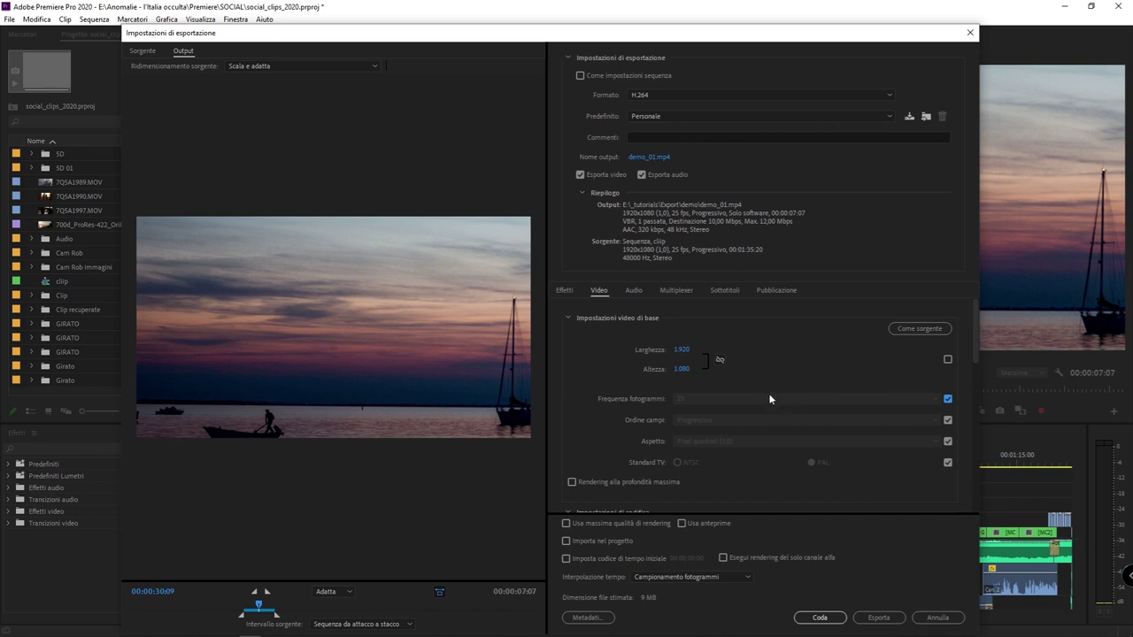
Keep frame rate, progressive field order and square pixel aspect matched to the source.
{"action": "left_click", "coordinate": [948, 400]}
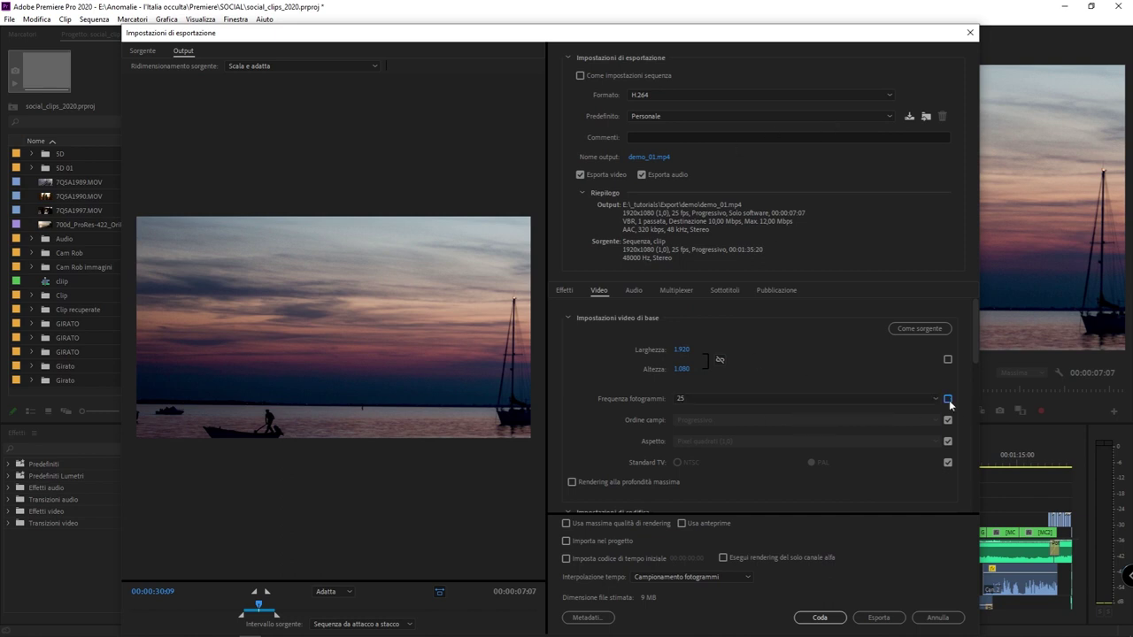
{"action": "left_click", "coordinate": [948, 400]}
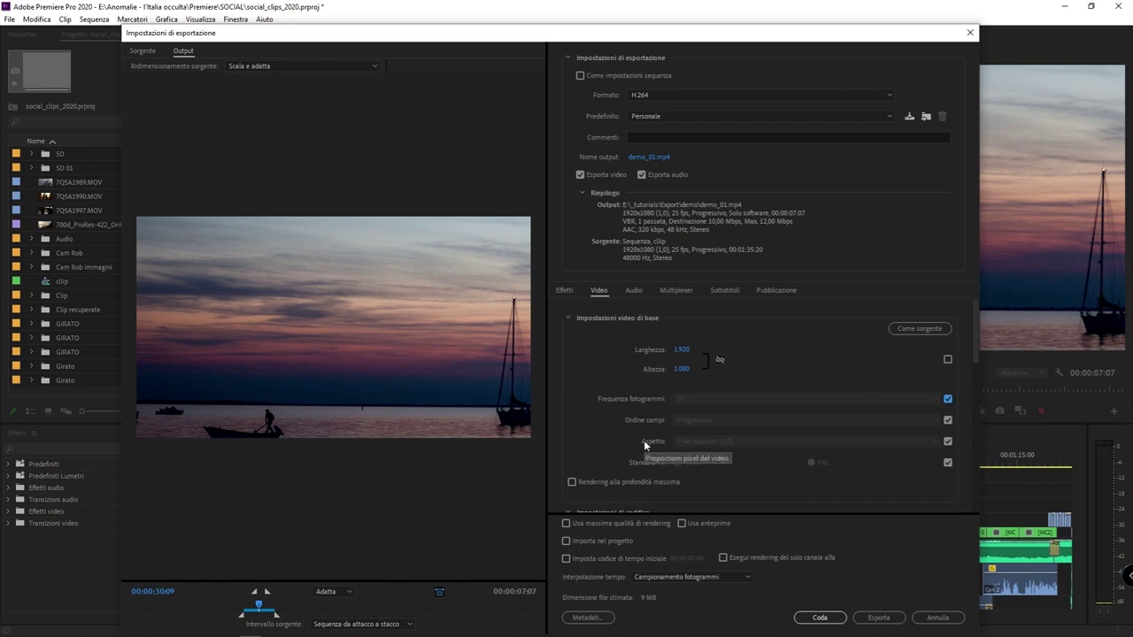
{"action": "left_click", "coordinate": [948, 420]}
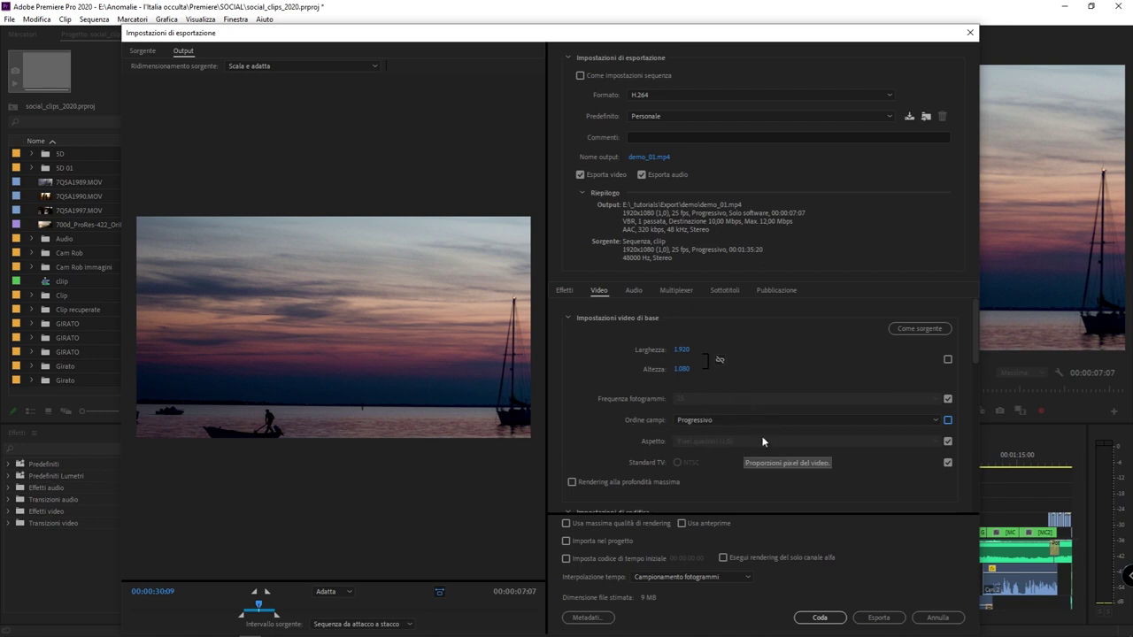
{"action": "left_click", "coordinate": [787, 418]}
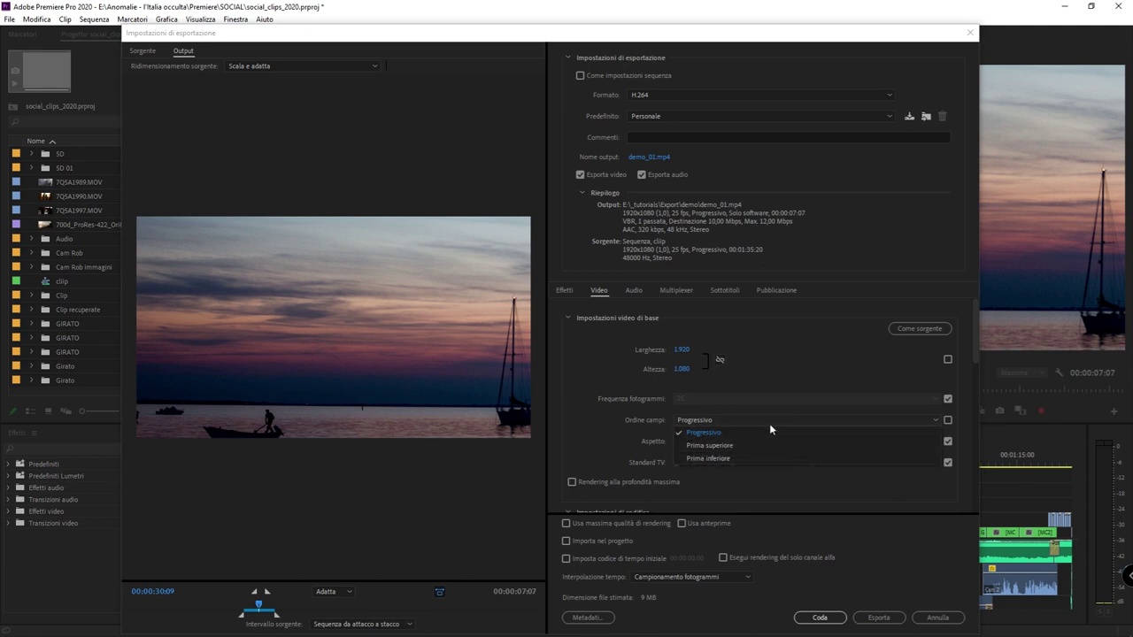
{"action": "left_click", "coordinate": [719, 431]}
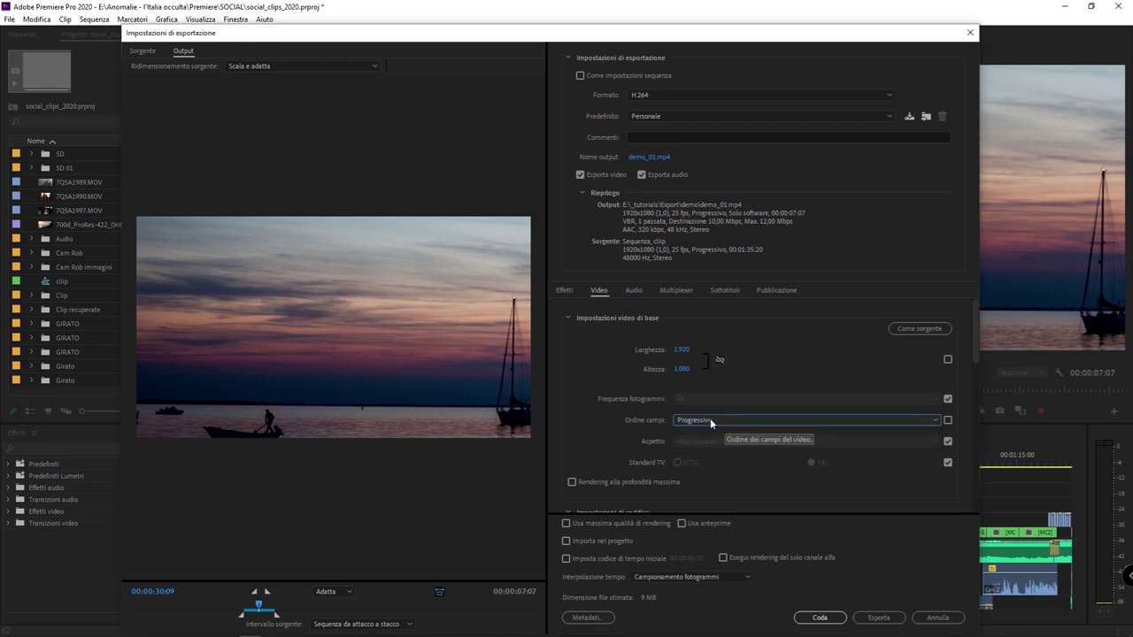
{"action": "left_click", "coordinate": [948, 421]}
{"action": "left_click", "coordinate": [948, 441]}
{"action": "left_click", "coordinate": [758, 441]}
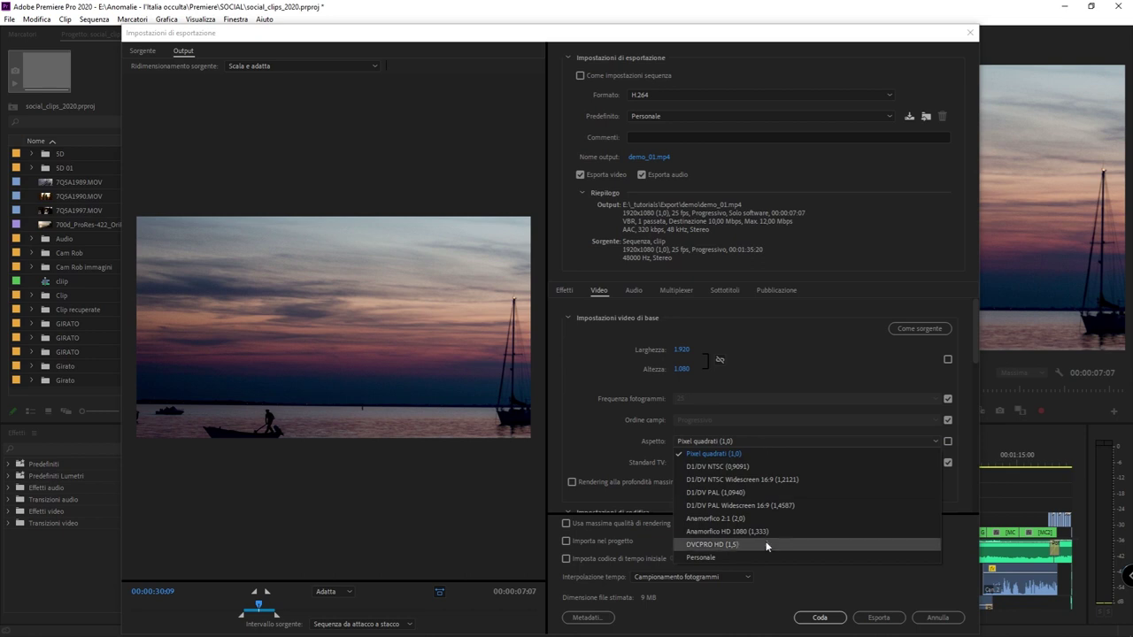
{"action": "left_click", "coordinate": [751, 442]}
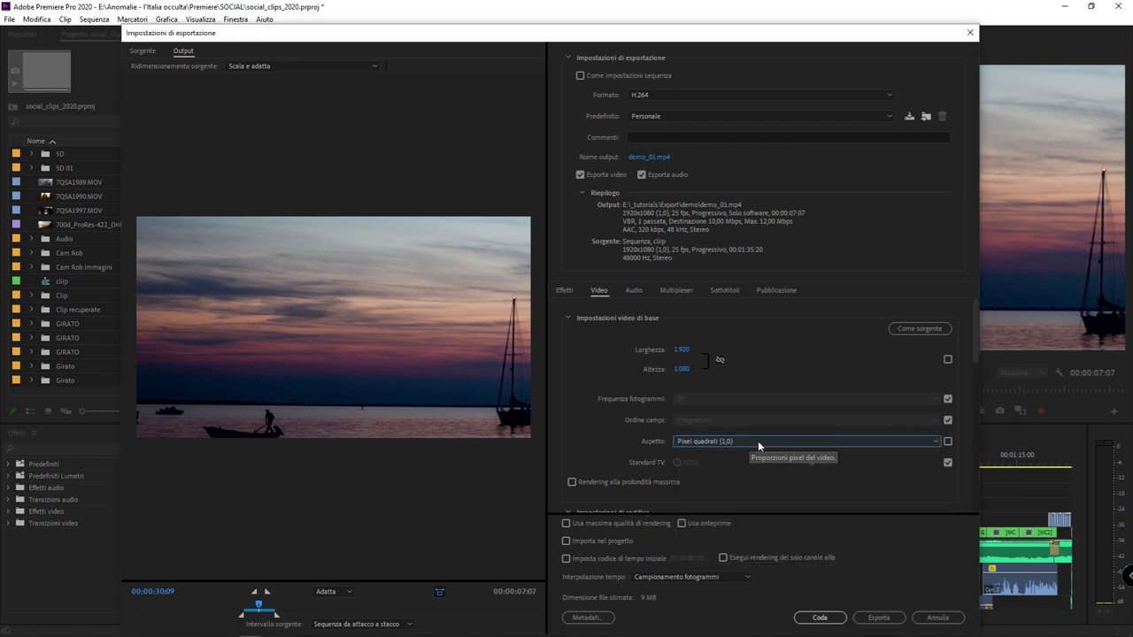
{"action": "left_click", "coordinate": [948, 440]}
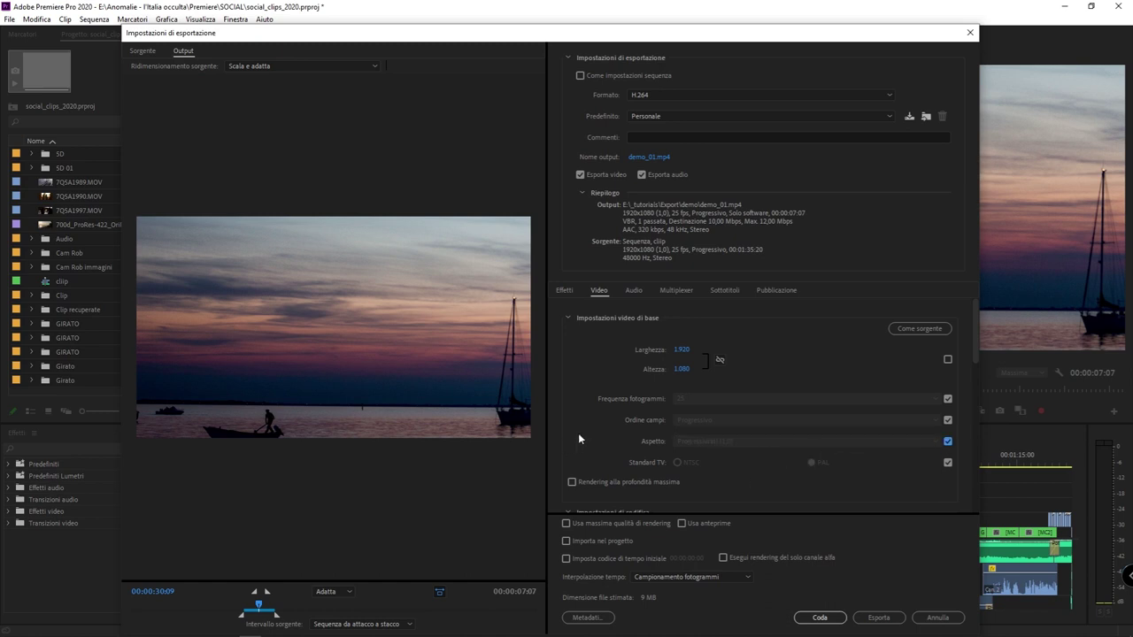
Change the bitrate encoding from VBR 1 pass to CBR.
{"action": "scroll", "coordinate": [579, 439], "scroll_direction": "down", "scroll_amount": 3}
{"action": "scroll", "coordinate": [579, 439], "scroll_direction": "down", "scroll_amount": 2}
{"action": "scroll", "coordinate": [580, 439], "scroll_direction": "down", "scroll_amount": 2}
{"action": "scroll", "coordinate": [581, 440], "scroll_direction": "down", "scroll_amount": 2}
{"action": "left_click", "coordinate": [733, 347]}
{"action": "left_click", "coordinate": [696, 363]}
{"action": "left_click", "coordinate": [716, 346]}
{"action": "left_click", "coordinate": [747, 358]}
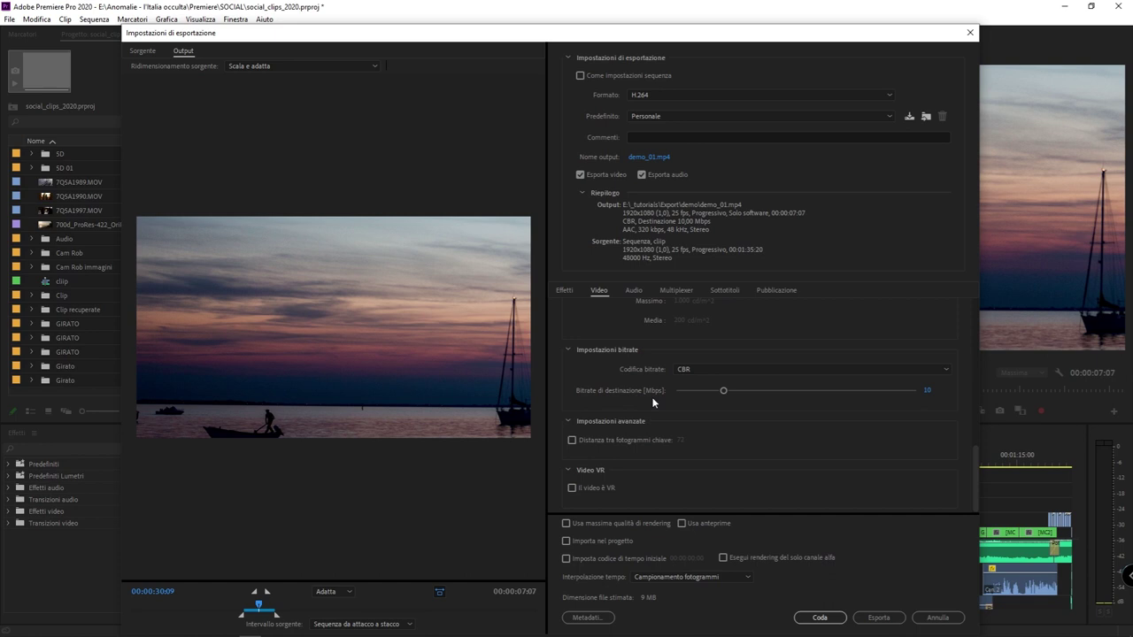
{"action": "mouse_move", "coordinate": [625, 372]}
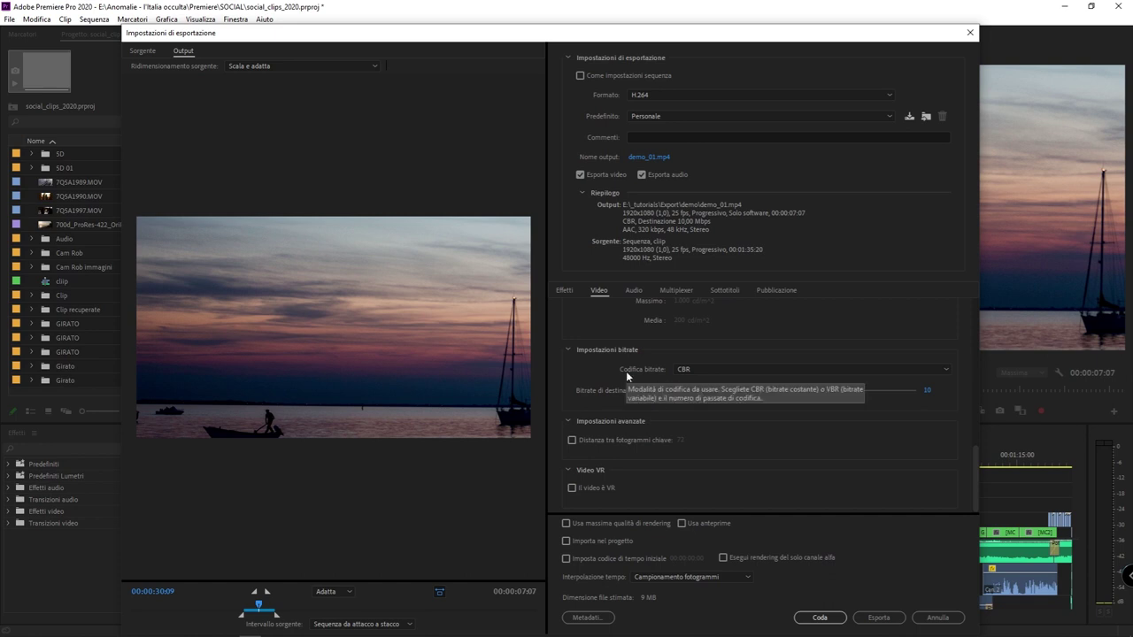
{"action": "left_click", "coordinate": [730, 368]}
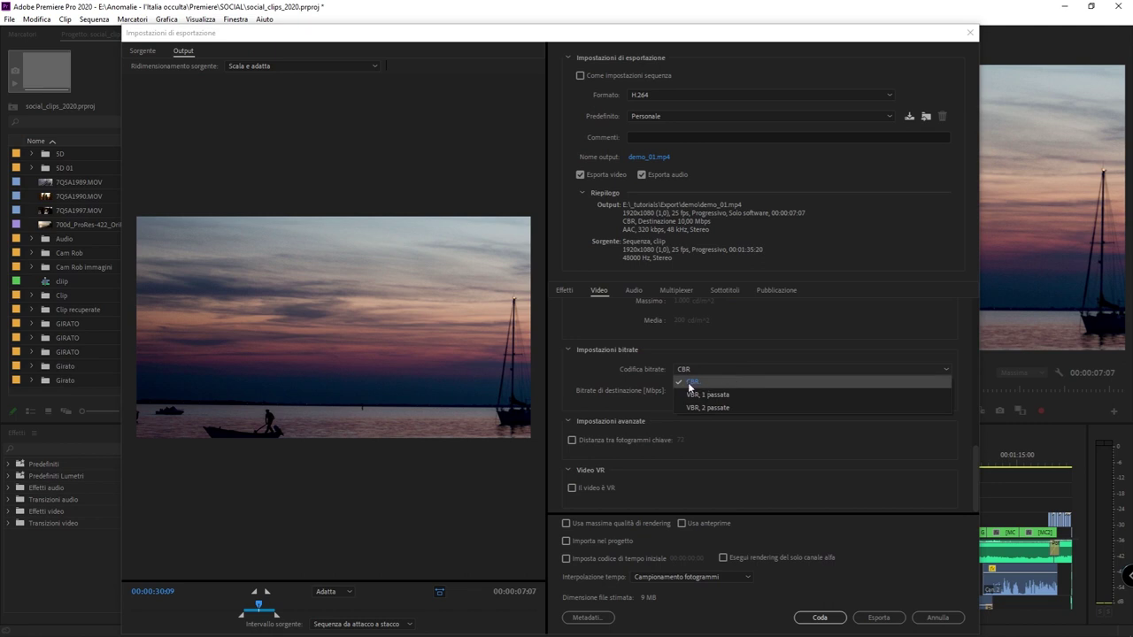
{"action": "left_click", "coordinate": [704, 383]}
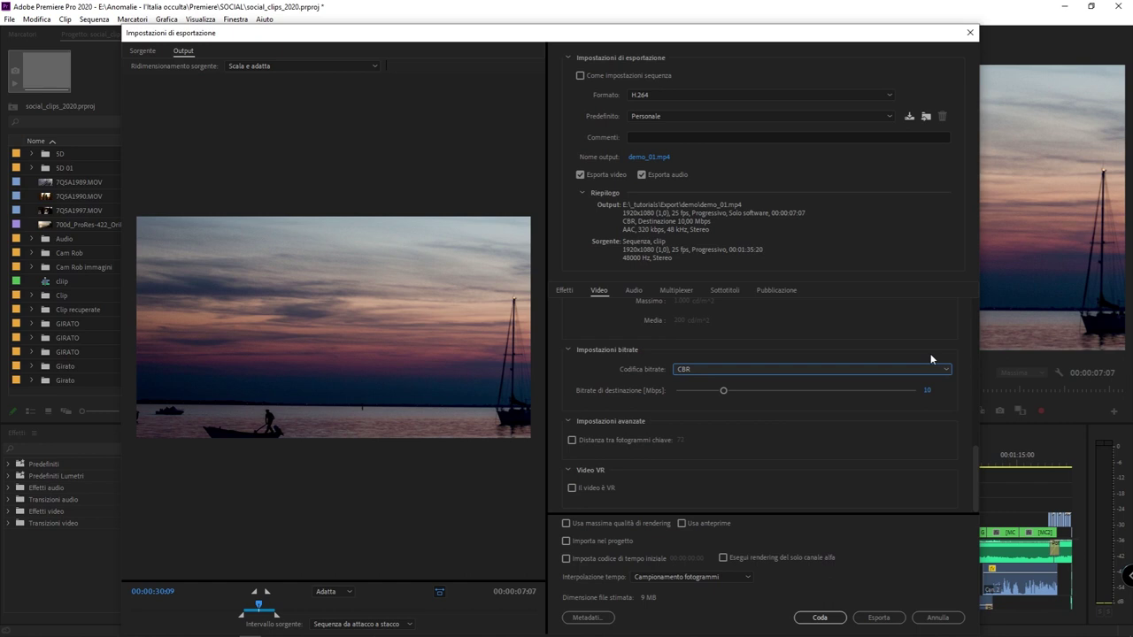
Drop the target bitrate to its 0.19 Mbps minimum, then restore it to 10 Mbps.
{"action": "left_click_drag", "start_coordinate": [722, 390], "coordinate": [517, 403]}
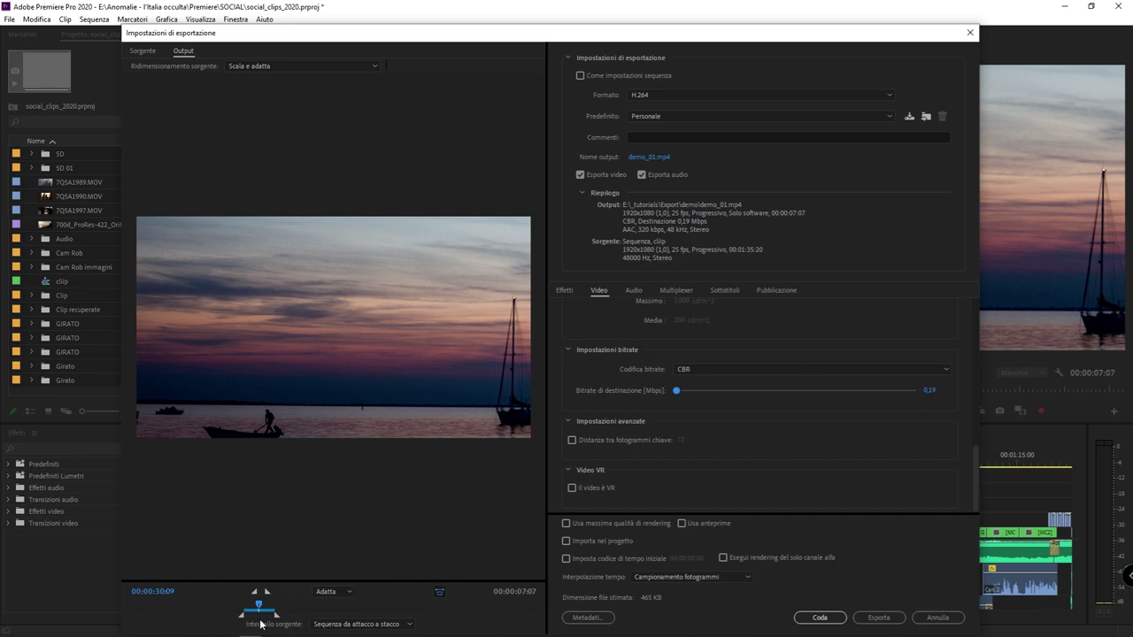
{"action": "left_click_drag", "start_coordinate": [259, 610], "coordinate": [254, 612]}
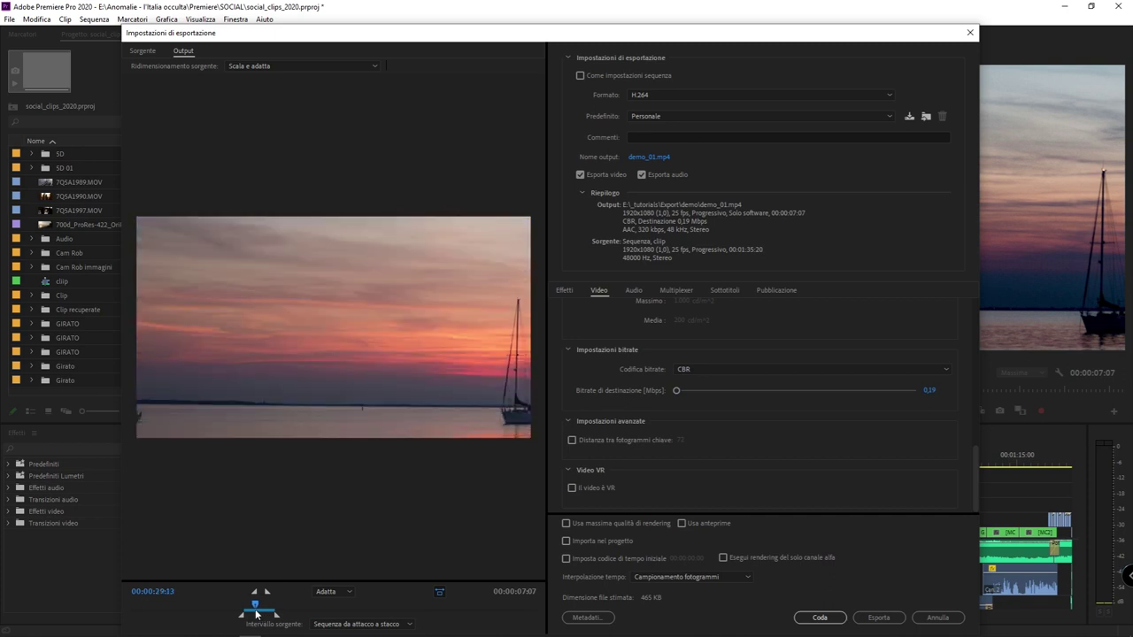
{"action": "left_click_drag", "start_coordinate": [254, 612], "coordinate": [263, 615]}
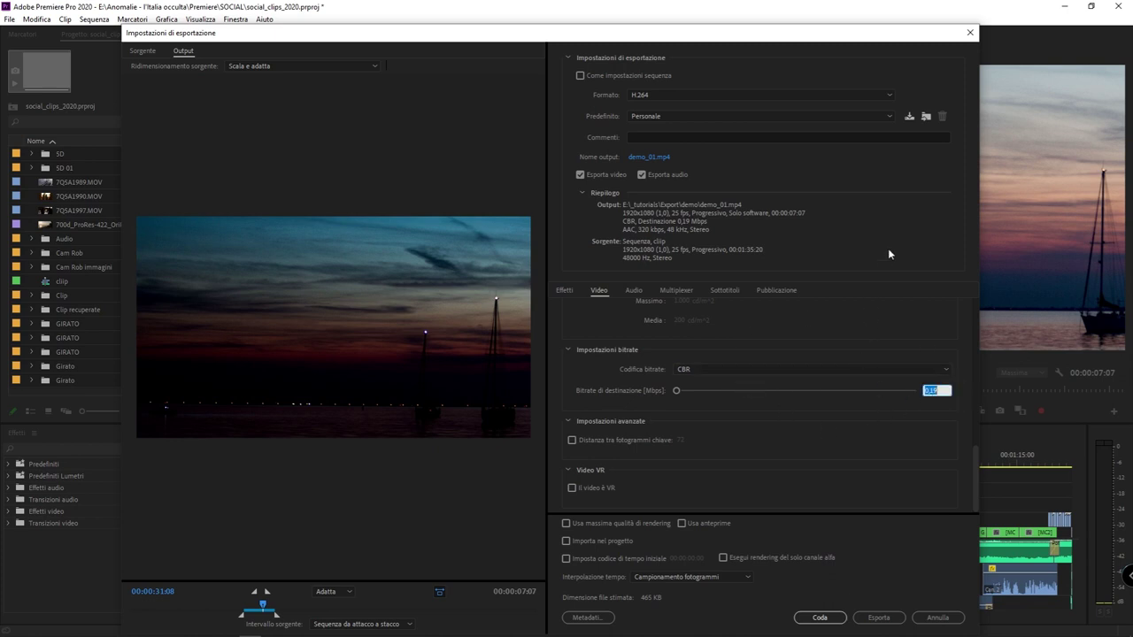
{"action": "type", "text": "10"}
{"action": "key", "text": "Return"}
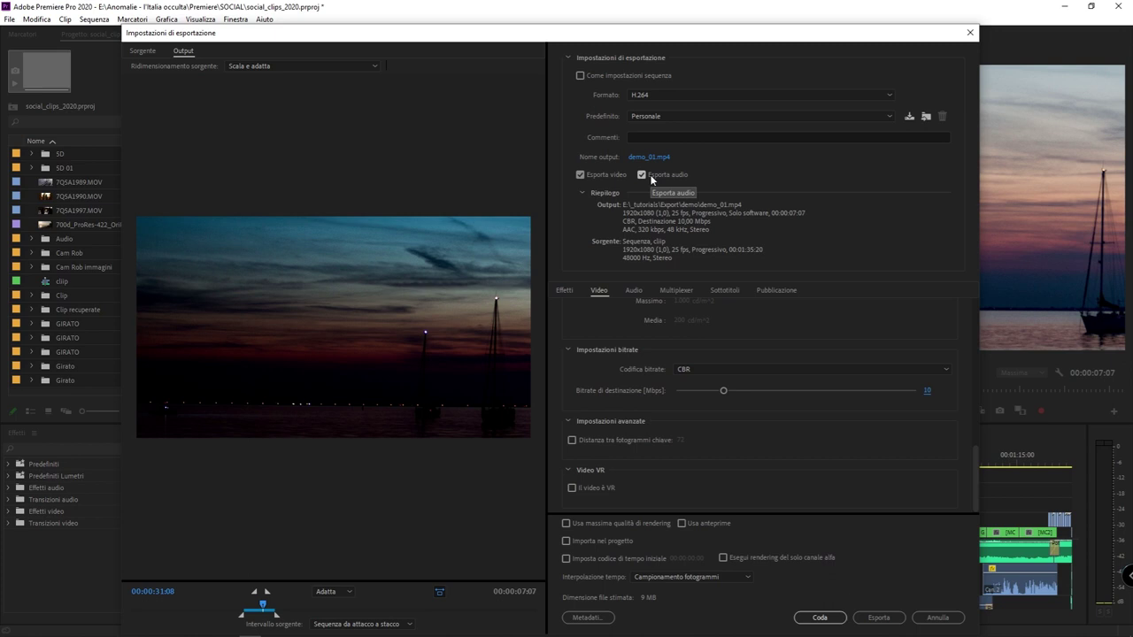
Push the target bitrate to its 50 Mbps maximum, then set it to 20 Mbps.
{"action": "left_click_drag", "start_coordinate": [927, 390], "coordinate": [965, 390]}
{"action": "left_click", "coordinate": [927, 390]}
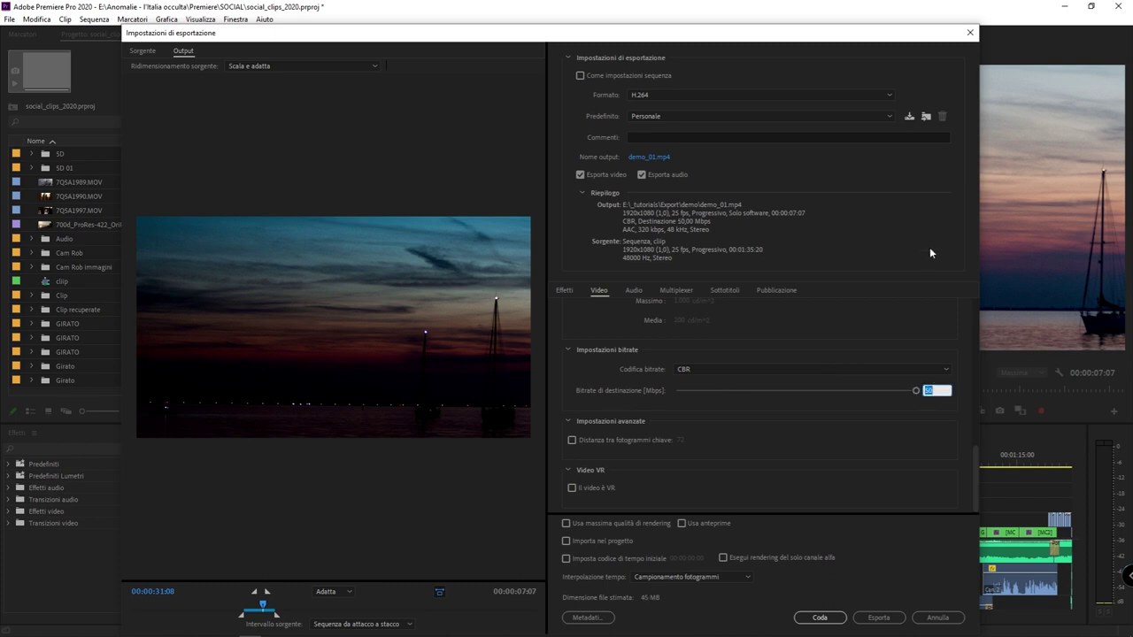
{"action": "type", "text": "20"}
{"action": "key", "text": "Return"}
{"action": "left_click", "coordinate": [927, 390]}
{"action": "key", "text": "Return"}
{"action": "left_click", "coordinate": [927, 395]}
{"action": "key", "text": "Return"}
{"action": "left_click", "coordinate": [926, 392]}
Set the target bitrate to about 15.6 Mbps and extend the source range to a custom span.
{"action": "type", "text": "15"}
{"action": "left_click", "coordinate": [931, 417]}
{"action": "mouse_move", "coordinate": [747, 390]}
{"action": "left_mouse_down"}
{"action": "mouse_move", "coordinate": [926, 391]}
{"action": "mouse_move", "coordinate": [841, 395]}
{"action": "left_mouse_up"}
{"action": "left_click_drag", "start_coordinate": [699, 411], "coordinate": [799, 405]}
{"action": "mouse_move", "coordinate": [780, 398]}
{"action": "left_mouse_down"}
{"action": "mouse_move", "coordinate": [754, 399]}
{"action": "mouse_move", "coordinate": [766, 401]}
{"action": "left_mouse_up"}
{"action": "mouse_move", "coordinate": [262, 606]}
{"action": "left_mouse_down"}
{"action": "mouse_move", "coordinate": [239, 615]}
{"action": "mouse_move", "coordinate": [289, 619]}
{"action": "mouse_move", "coordinate": [203, 606]}
{"action": "mouse_move", "coordinate": [306, 624]}
{"action": "left_mouse_up"}
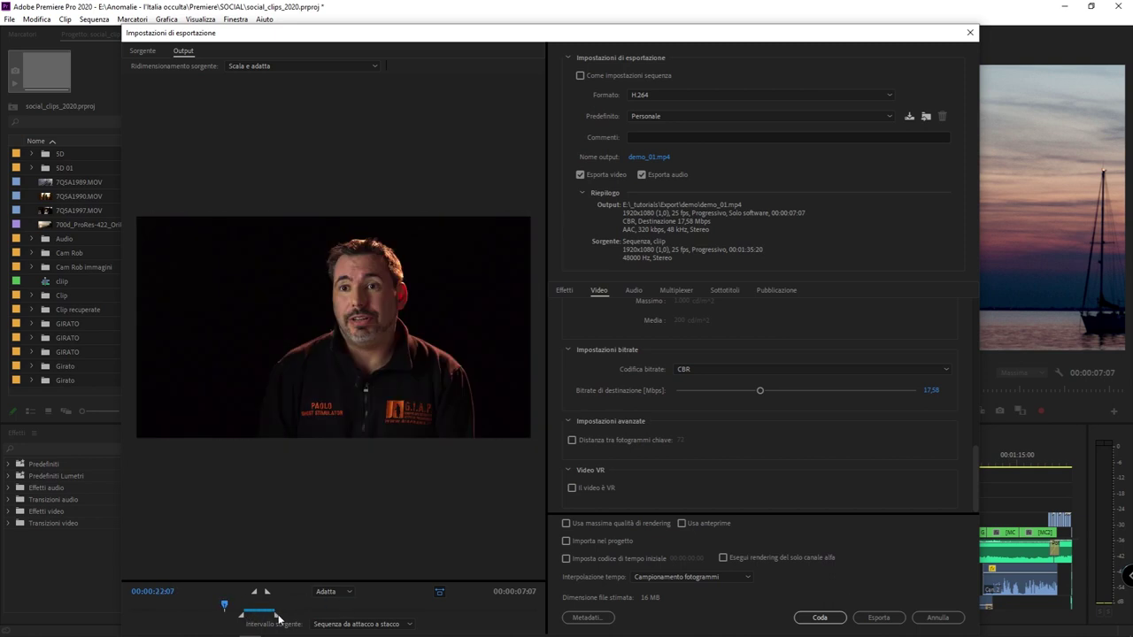
{"action": "mouse_move", "coordinate": [279, 619]}
{"action": "left_mouse_down"}
{"action": "mouse_move", "coordinate": [306, 620]}
{"action": "mouse_move", "coordinate": [228, 611]}
{"action": "left_mouse_up"}
End the export range at 00:00:43:11 (19:12 duration) and set a 1 Mbps target bitrate.
{"action": "left_click", "coordinate": [314, 604]}
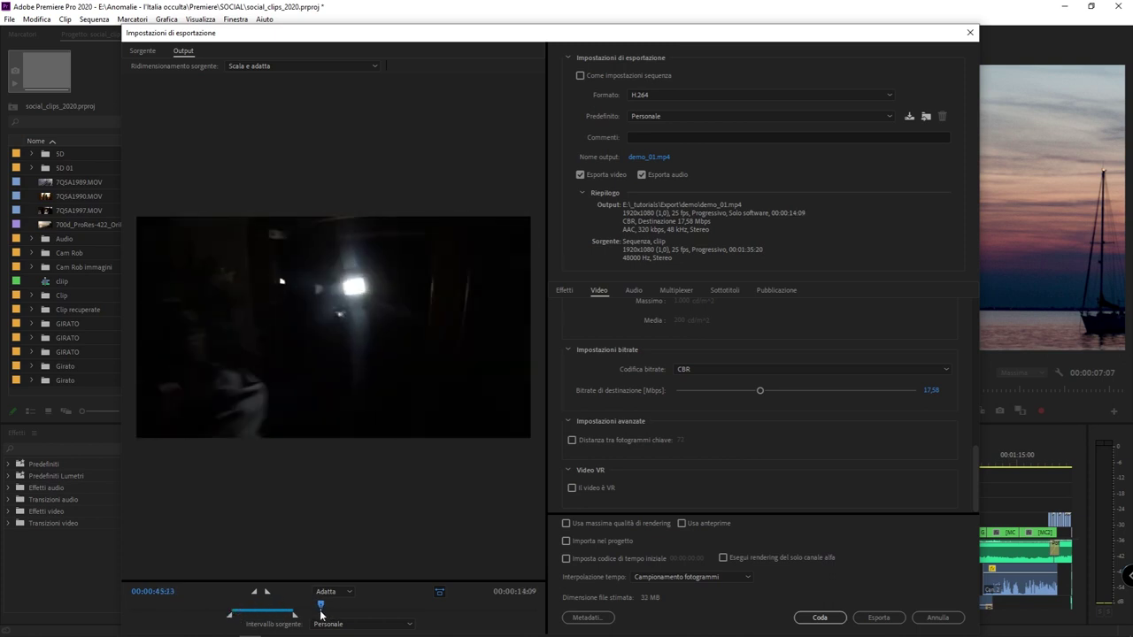
{"action": "key", "text": "o"}
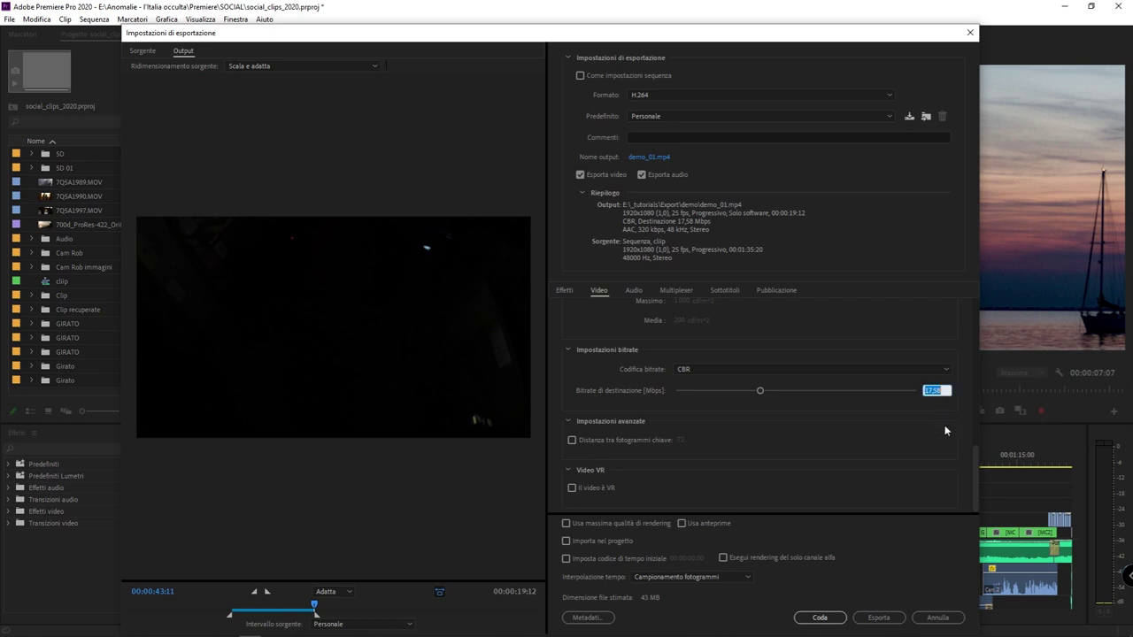
{"action": "type", "text": "1"}
{"action": "key", "text": "Return"}
{"action": "scroll", "coordinate": [609, 406], "scroll_direction": "up", "scroll_amount": 2}
{"action": "scroll", "coordinate": [609, 405], "scroll_direction": "down", "scroll_amount": 2}
{"action": "scroll", "coordinate": [580, 477], "scroll_direction": "up", "scroll_amount": 2}
{"action": "scroll", "coordinate": [589, 404], "scroll_direction": "up", "scroll_amount": 3}
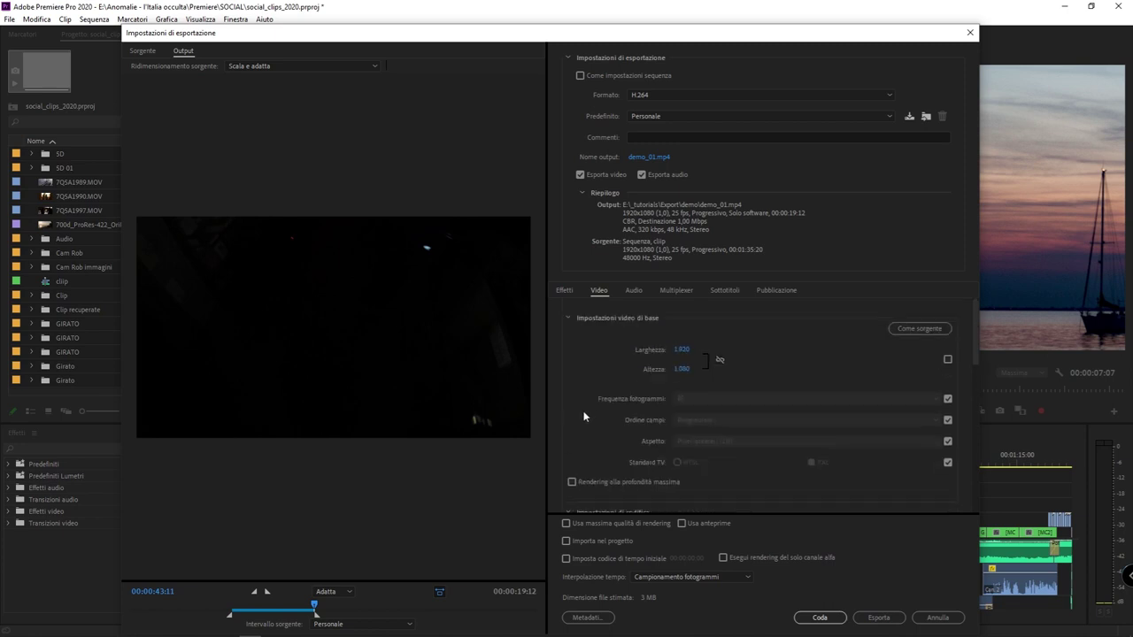
Review the Audio export settings, leaving audio quality at Alta.
{"action": "left_click", "coordinate": [635, 292]}
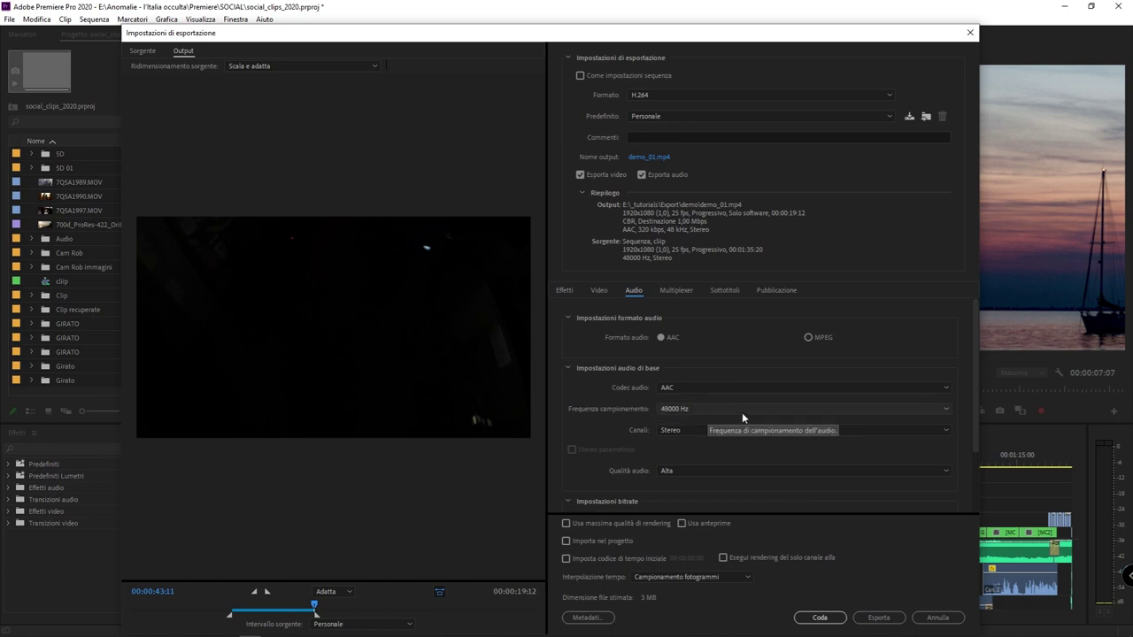
{"action": "left_click", "coordinate": [699, 471]}
{"action": "left_click", "coordinate": [642, 471]}
{"action": "scroll", "coordinate": [642, 471], "scroll_direction": "down", "scroll_amount": 2}
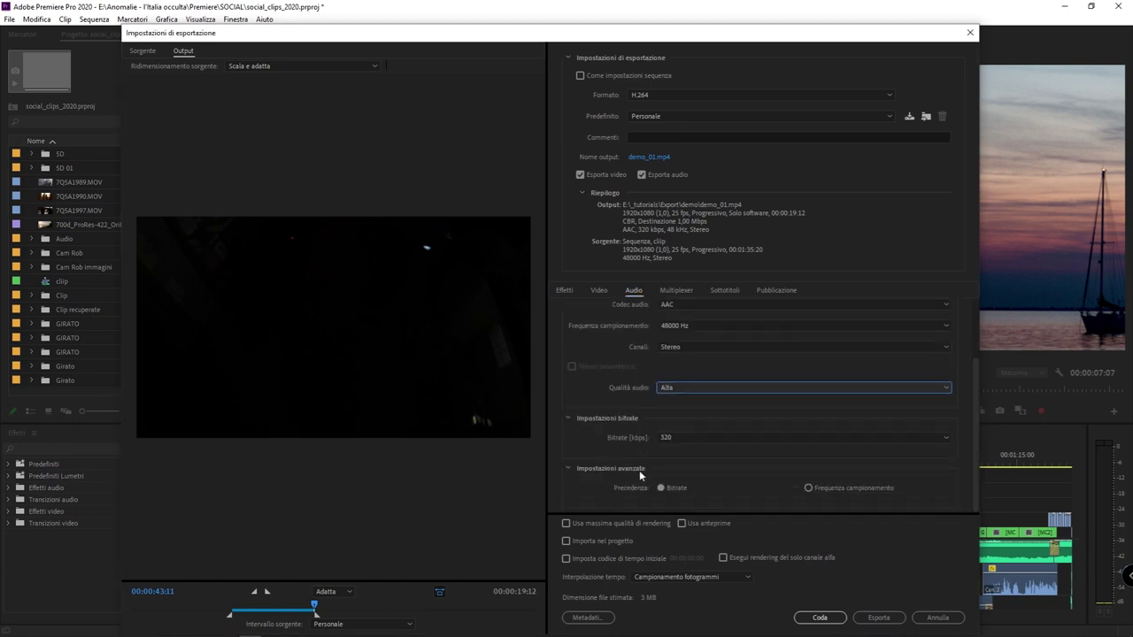
Change the AAC audio bitrate from 320 to 192 kbps.
{"action": "left_click", "coordinate": [708, 435]}
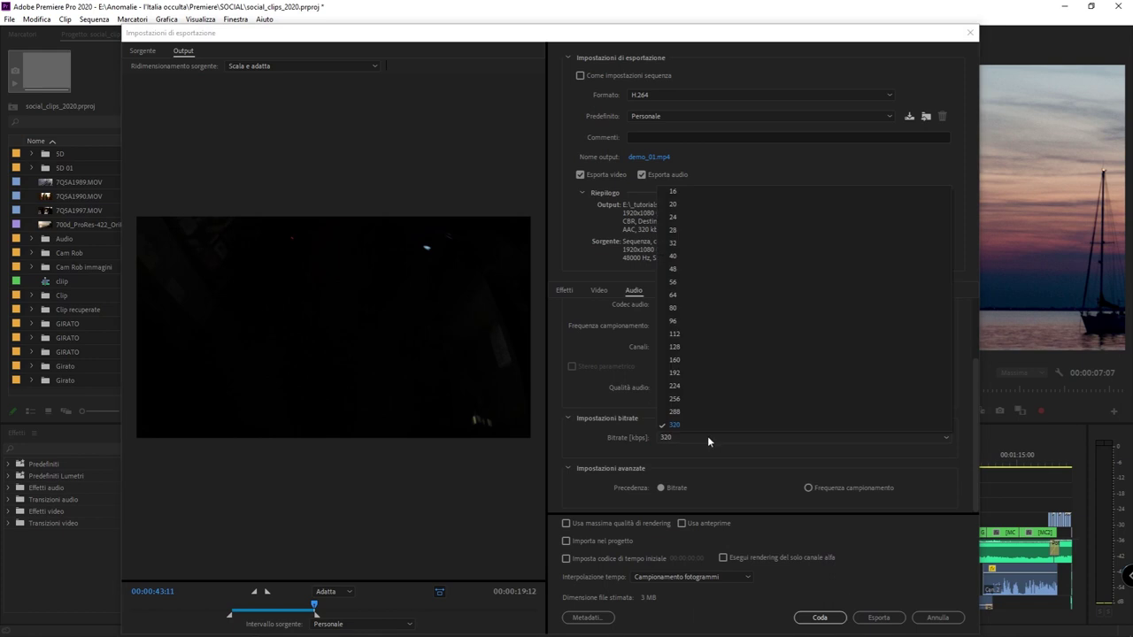
{"action": "left_click", "coordinate": [718, 348]}
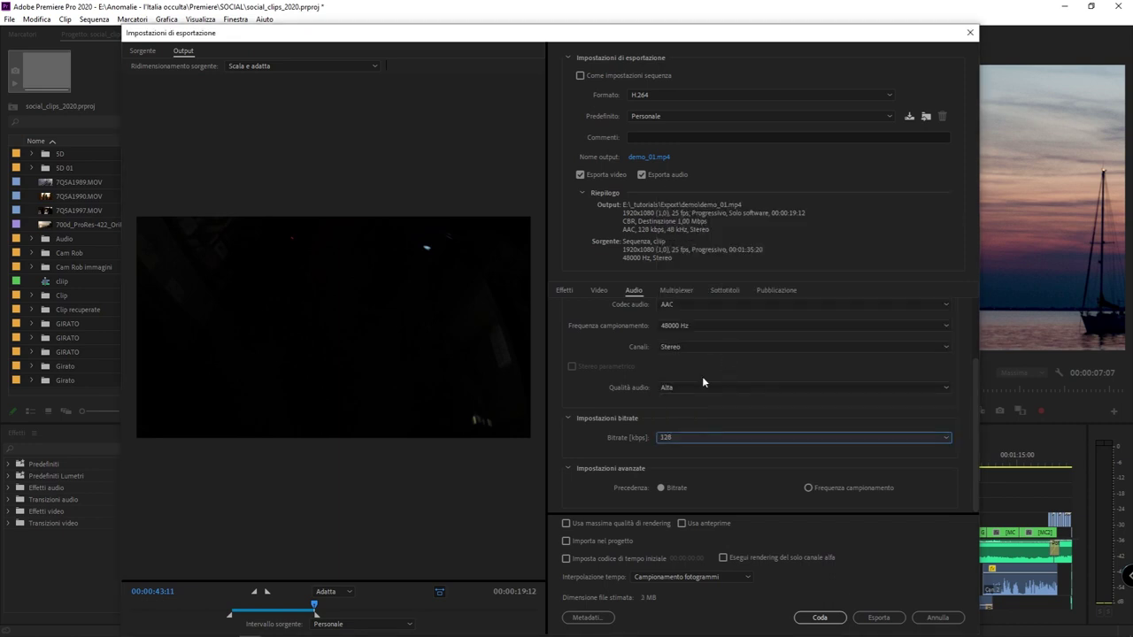
{"action": "left_click", "coordinate": [693, 441]}
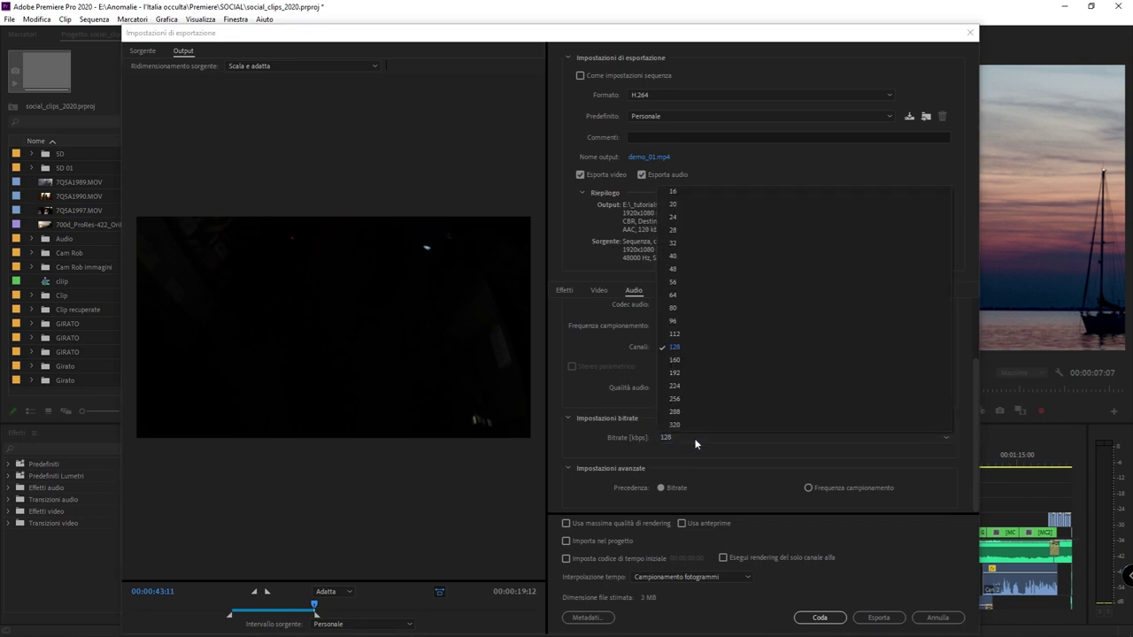
{"action": "left_click", "coordinate": [734, 347]}
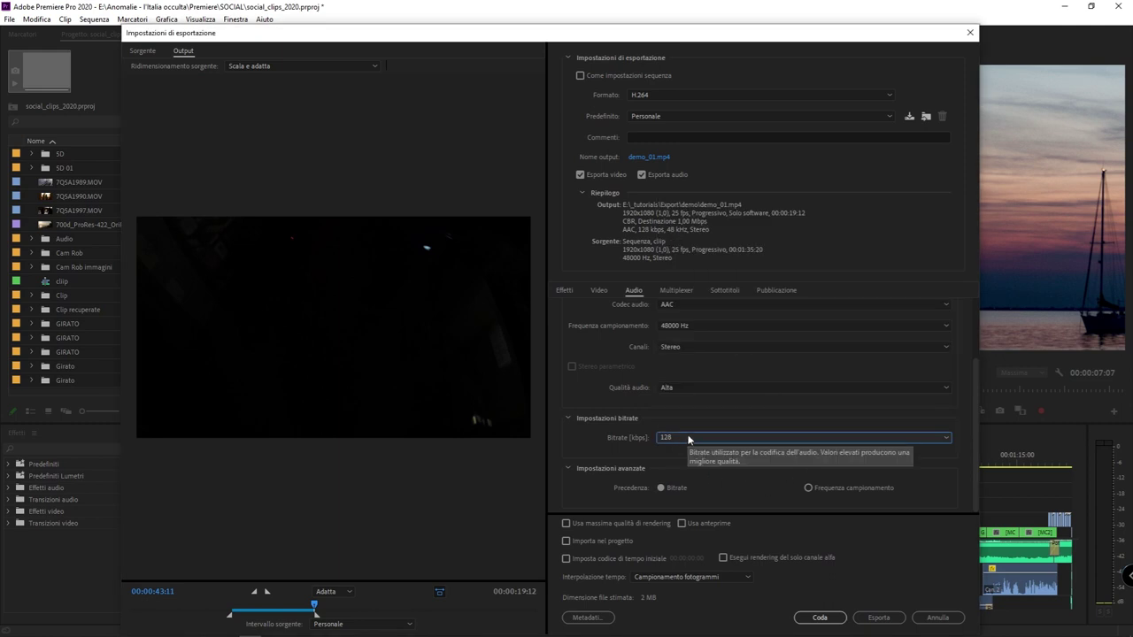
{"action": "left_click", "coordinate": [687, 437]}
{"action": "left_click", "coordinate": [708, 348]}
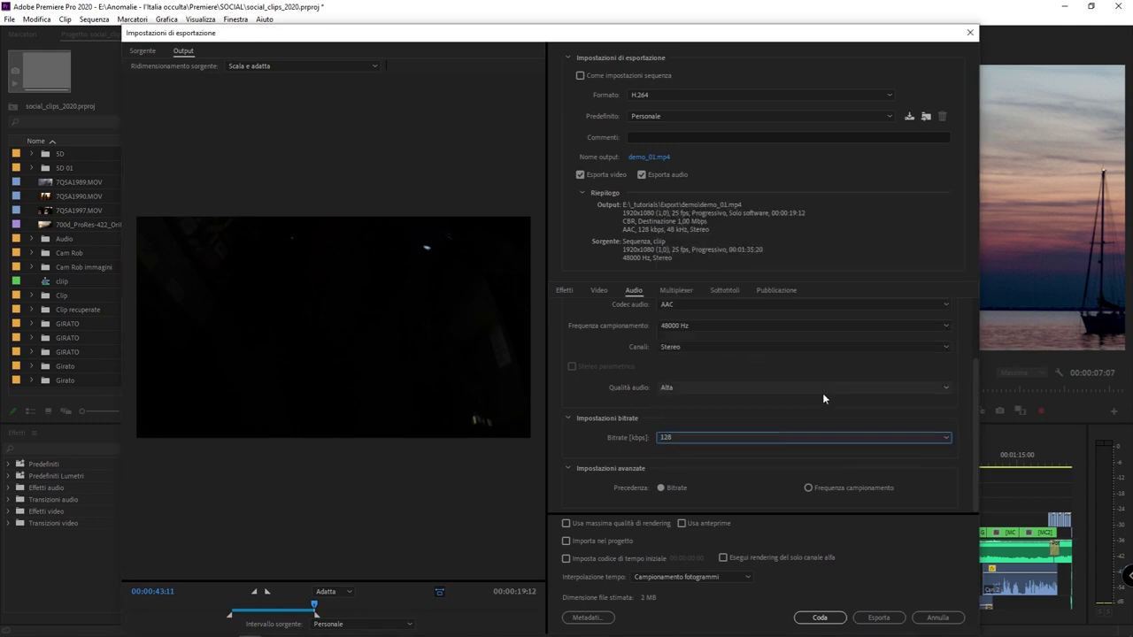
{"action": "left_click", "coordinate": [736, 436]}
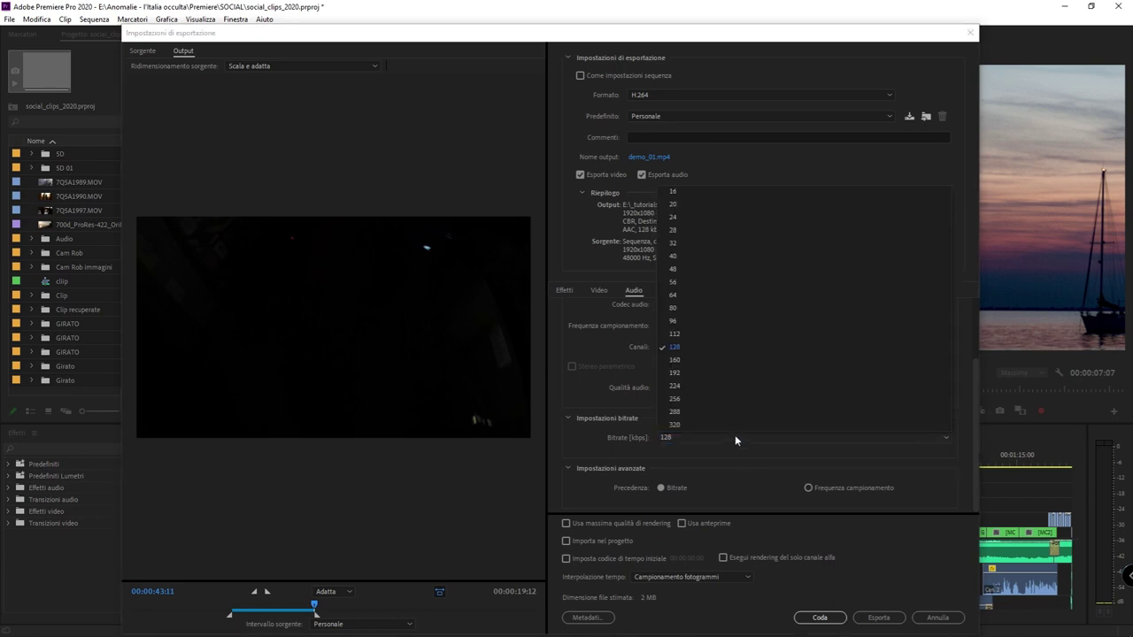
{"action": "left_click", "coordinate": [770, 370]}
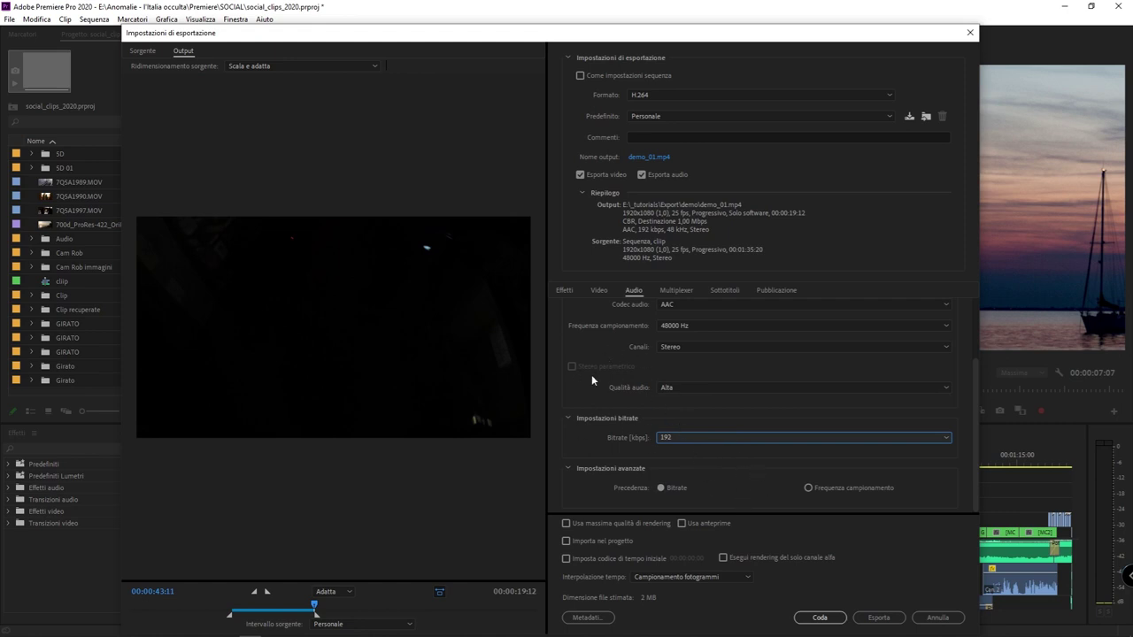
{"action": "mouse_move", "coordinate": [249, 634]}
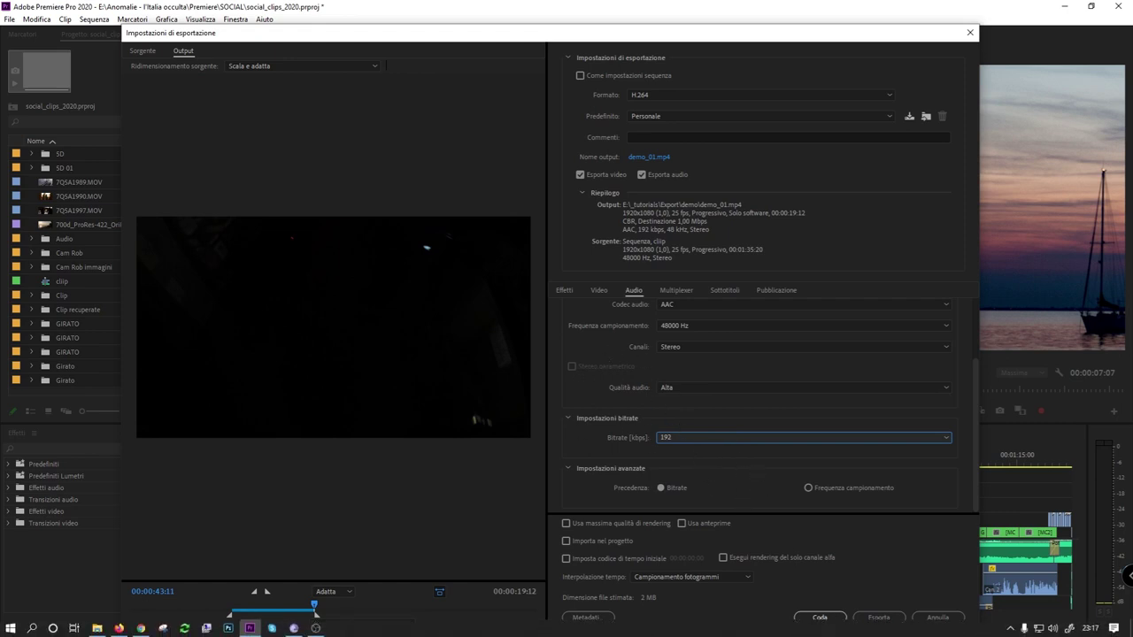
Run the H.264 export (1 Mbps CBR, 192 kbps AAC) and wait for rendering to finish.
{"action": "left_click", "coordinate": [888, 622]}
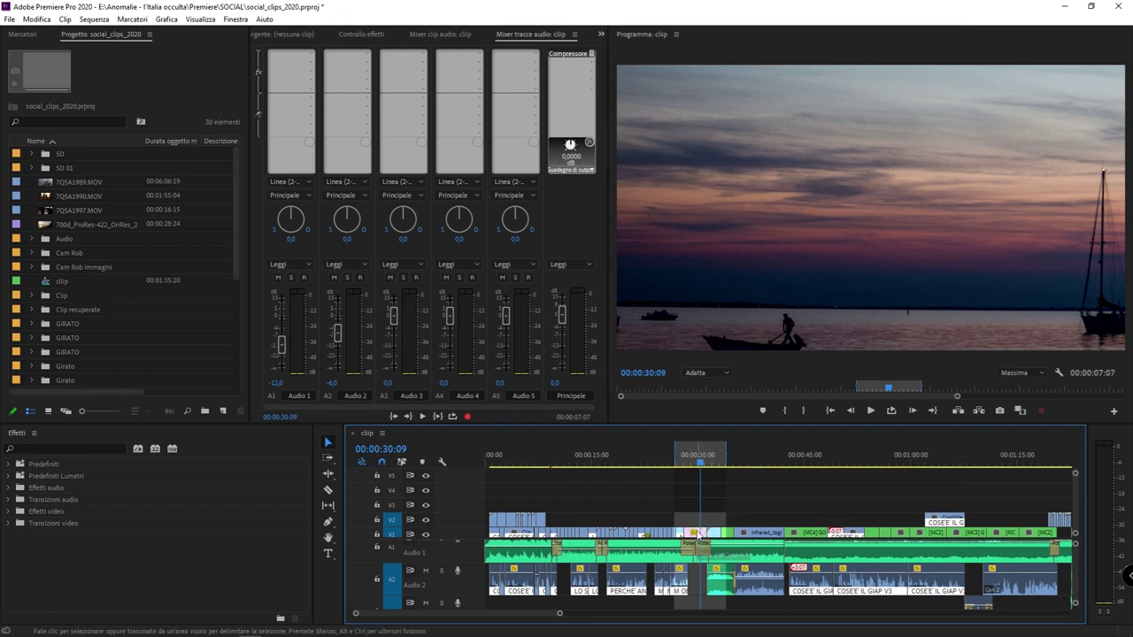
{"action": "left_click_drag", "start_coordinate": [822, 500], "coordinate": [637, 546]}
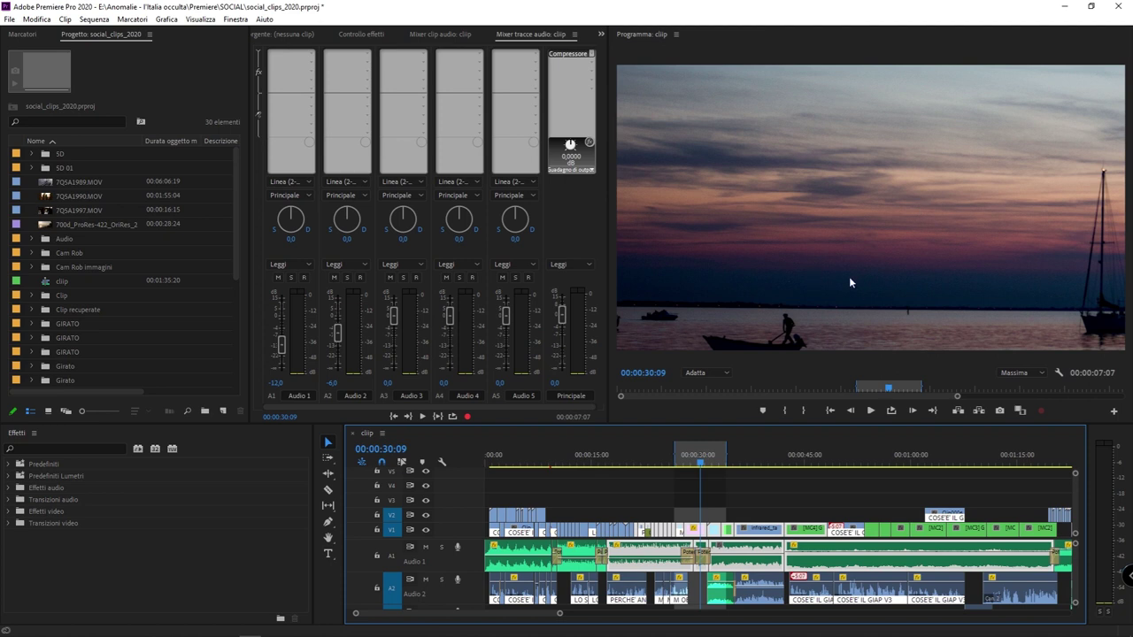
Reopen the Export Settings dialog for the clip sequence with Ctrl+M.
{"action": "key", "text": "ctrl+m"}
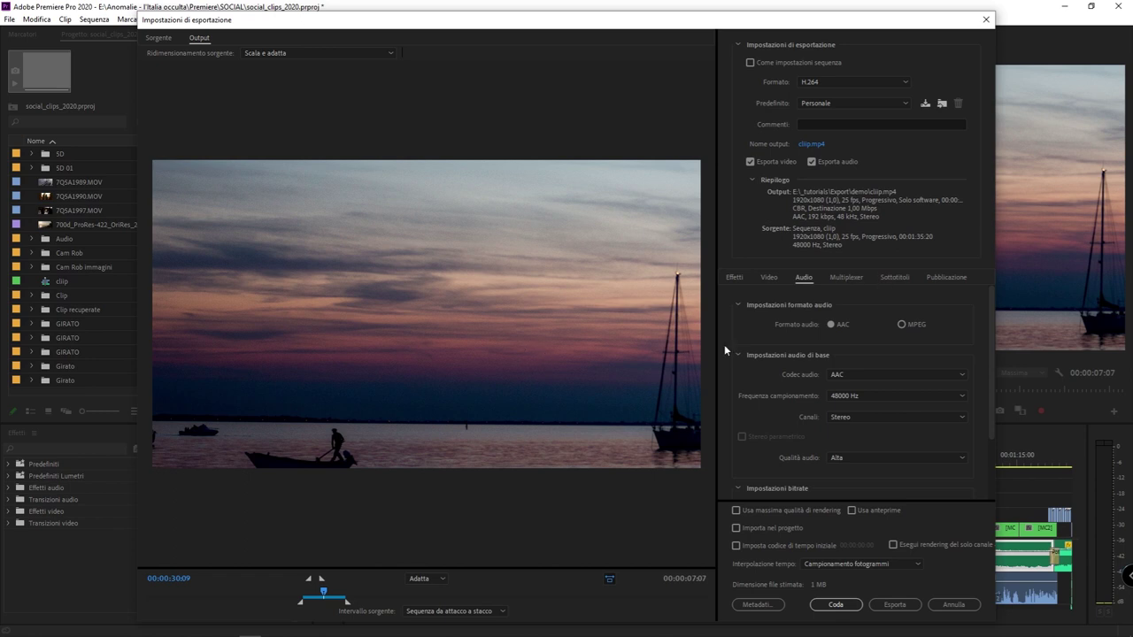
Scroll through the Audio export settings to review them.
{"action": "scroll", "coordinate": [852, 421], "scroll_direction": "down", "scroll_amount": 1}
{"action": "scroll", "coordinate": [852, 421], "scroll_direction": "down", "scroll_amount": 2}
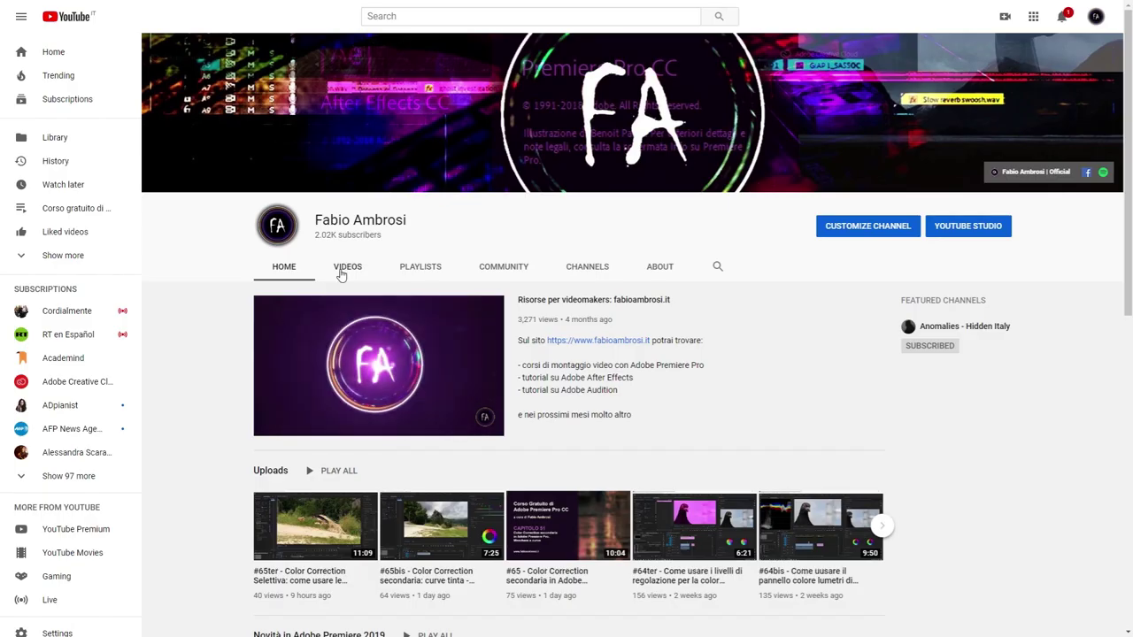
Show the channel's VIDEOS tab and scroll through the uploads grid.
{"action": "left_click", "coordinate": [343, 269]}
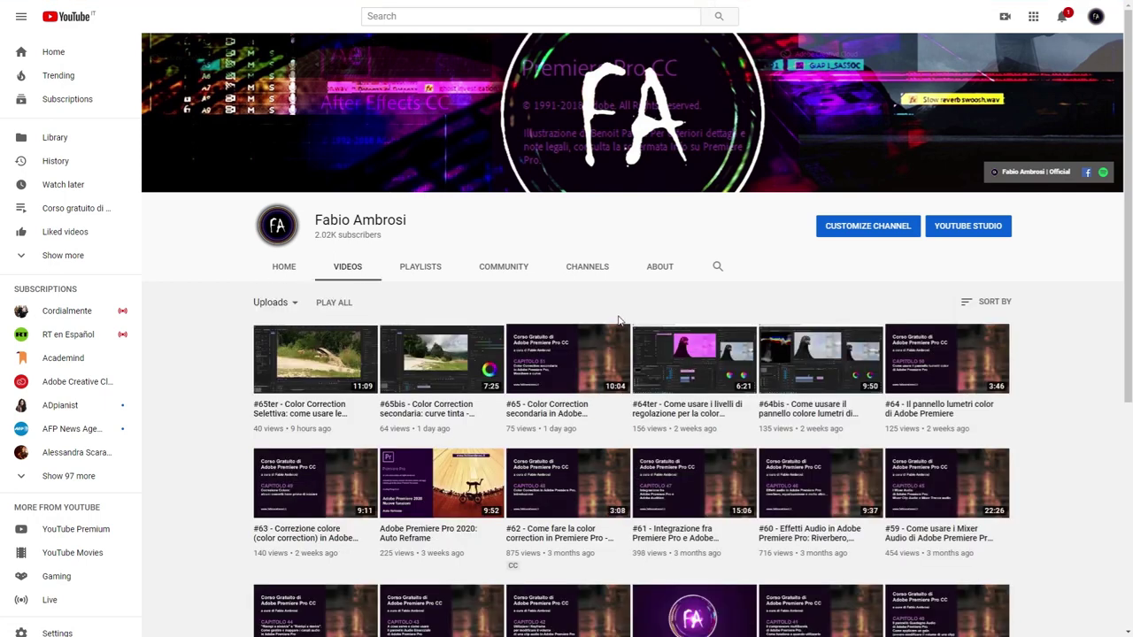
{"action": "scroll", "coordinate": [622, 334], "scroll_direction": "down", "scroll_amount": 2}
{"action": "scroll", "coordinate": [619, 327], "scroll_direction": "down", "scroll_amount": 2}
{"action": "scroll", "coordinate": [619, 326], "scroll_direction": "up", "scroll_amount": 5}
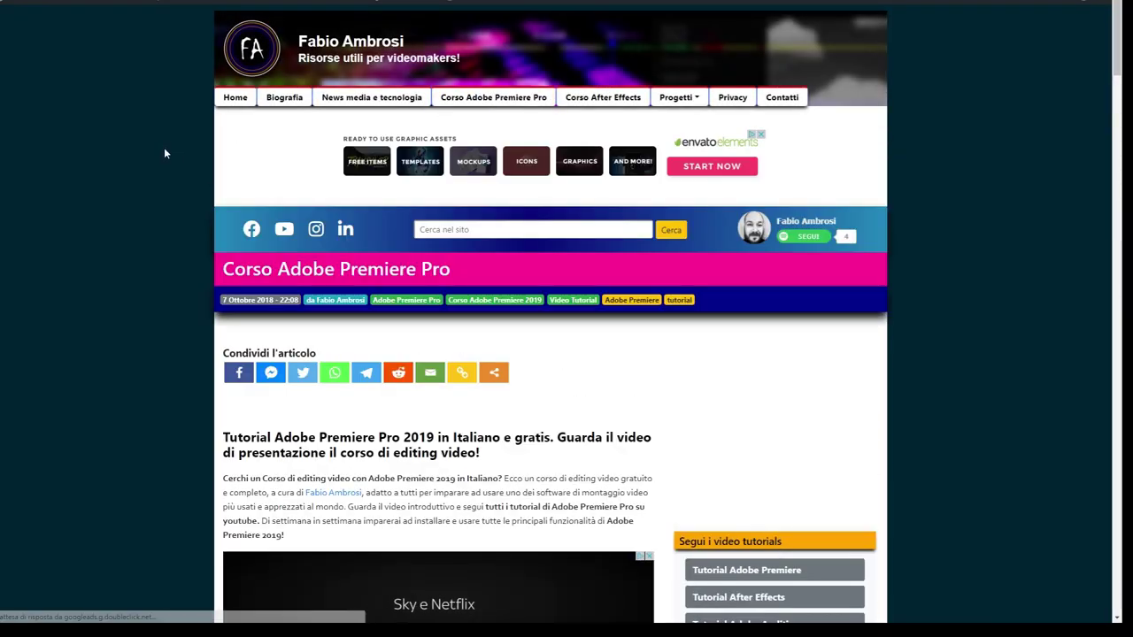
{"action": "scroll", "coordinate": [164, 151], "scroll_direction": "down", "scroll_amount": 3}
Scroll to the course lesson index and select lessons from the introduction through the audio mixer chapter.
{"action": "scroll", "coordinate": [164, 150], "scroll_direction": "down", "scroll_amount": 5}
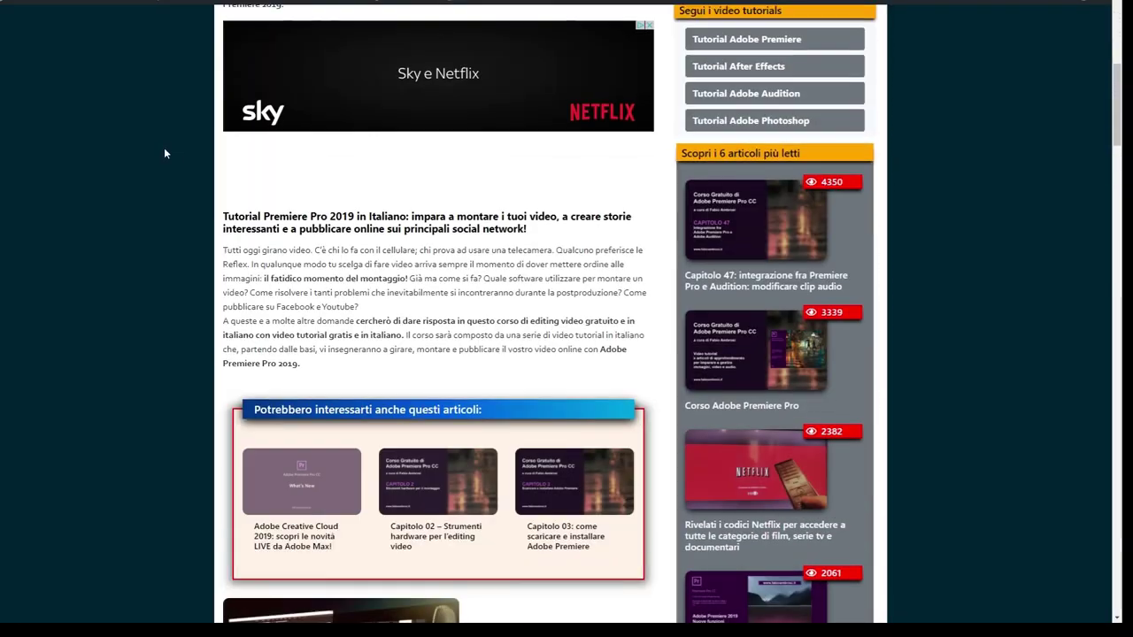
{"action": "scroll", "coordinate": [164, 151], "scroll_direction": "down", "scroll_amount": 6}
{"action": "scroll", "coordinate": [164, 151], "scroll_direction": "down", "scroll_amount": 5}
{"action": "scroll", "coordinate": [164, 150], "scroll_direction": "down", "scroll_amount": 6}
{"action": "scroll", "coordinate": [165, 151], "scroll_direction": "down", "scroll_amount": 3}
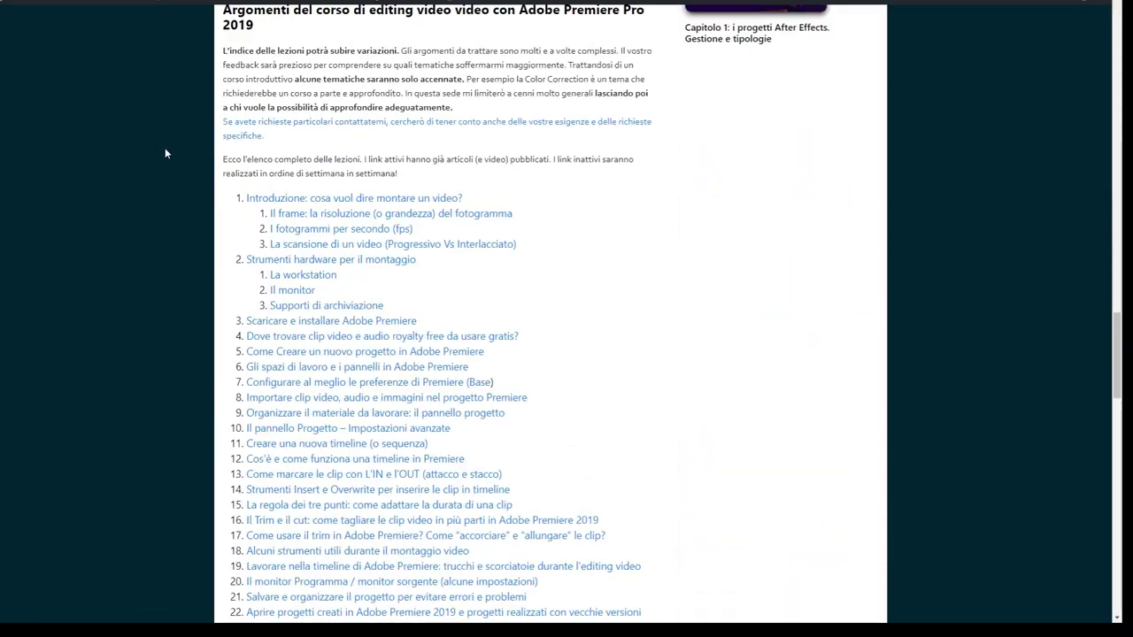
{"action": "scroll", "coordinate": [164, 150], "scroll_direction": "down", "scroll_amount": 2}
{"action": "left_click_drag", "start_coordinate": [237, 82], "coordinate": [319, 262]}
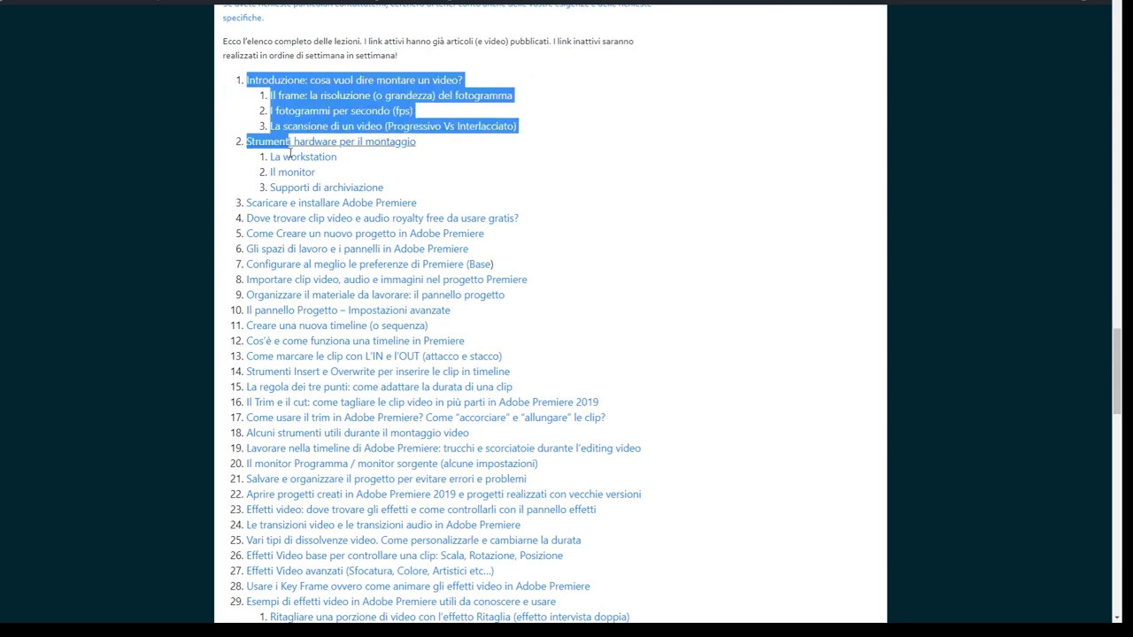
{"action": "scroll", "coordinate": [318, 262], "scroll_direction": "down", "scroll_amount": 3}
{"action": "scroll", "coordinate": [319, 262], "scroll_direction": "down", "scroll_amount": 3}
{"action": "scroll", "coordinate": [318, 262], "scroll_direction": "down", "scroll_amount": 2}
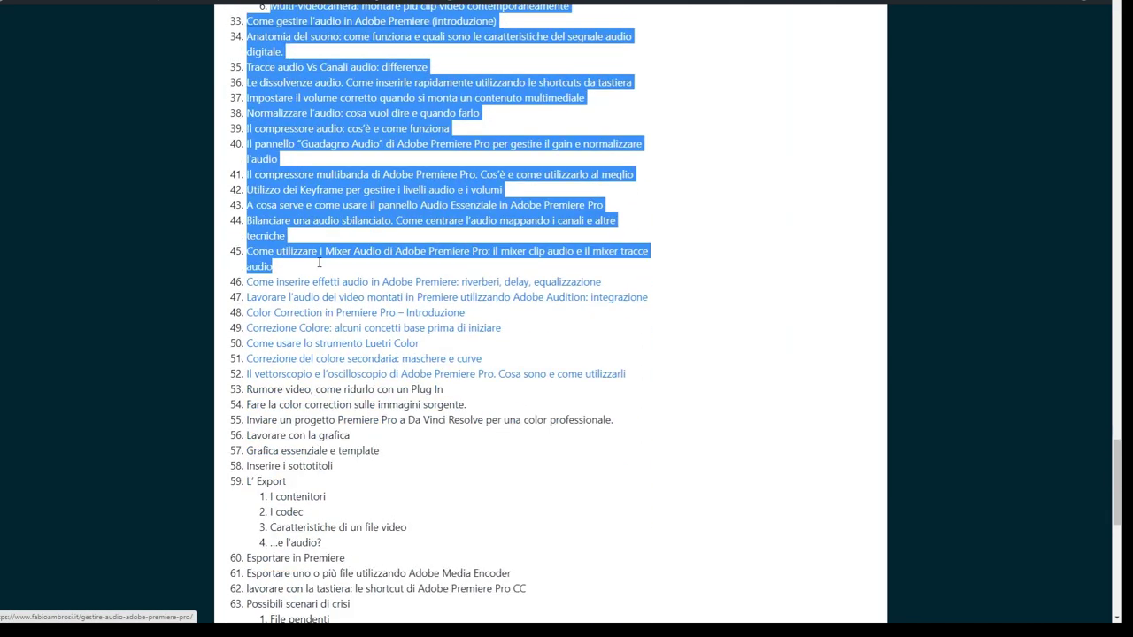
{"action": "mouse_move", "coordinate": [319, 262]}
{"action": "left_mouse_down"}
{"action": "mouse_move", "coordinate": [483, 367]}
{"action": "mouse_move", "coordinate": [675, 394]}
{"action": "left_mouse_up"}
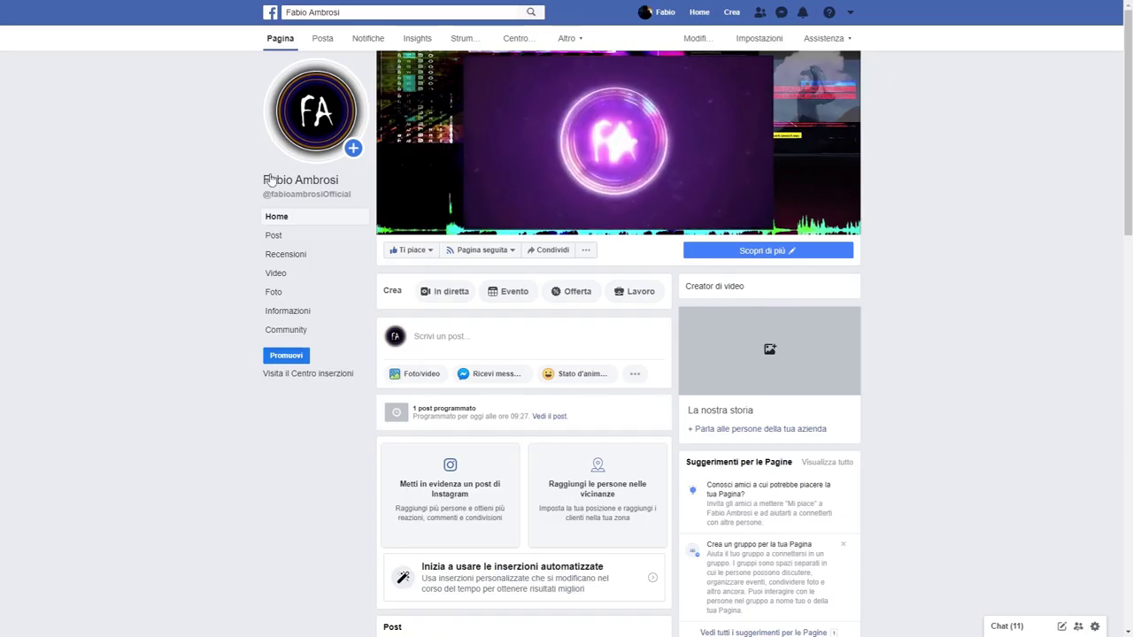
Scroll the Facebook page feed down to the Capitolo 49 color correction post.
{"action": "scroll", "coordinate": [235, 191], "scroll_direction": "down", "scroll_amount": 5}
{"action": "scroll", "coordinate": [235, 192], "scroll_direction": "down", "scroll_amount": 5}
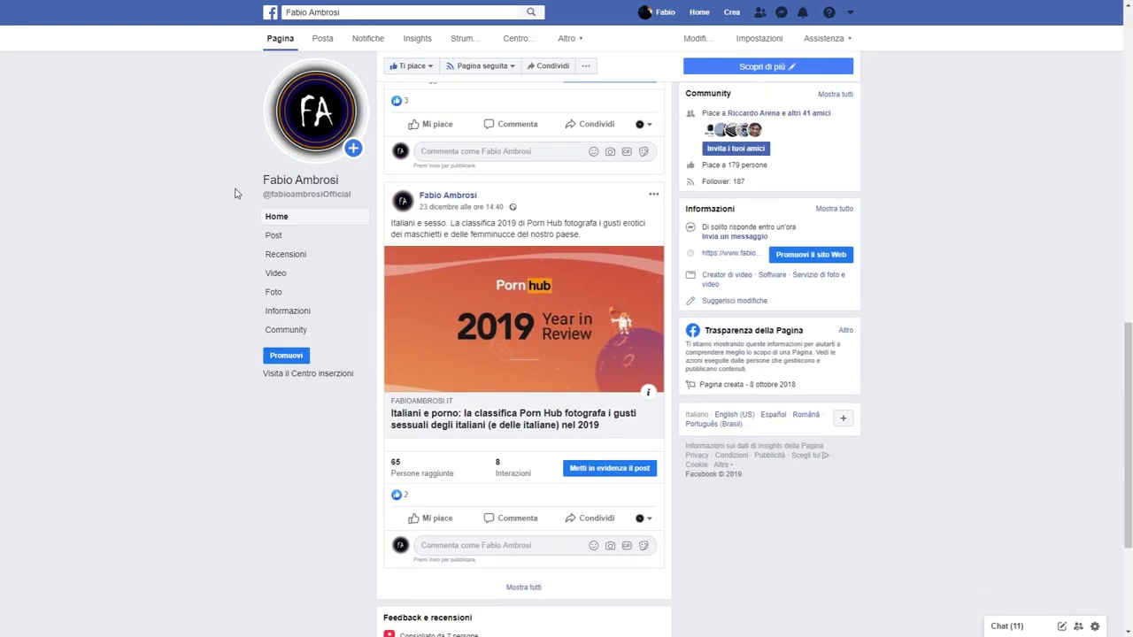
{"action": "scroll", "coordinate": [235, 191], "scroll_direction": "down", "scroll_amount": 3}
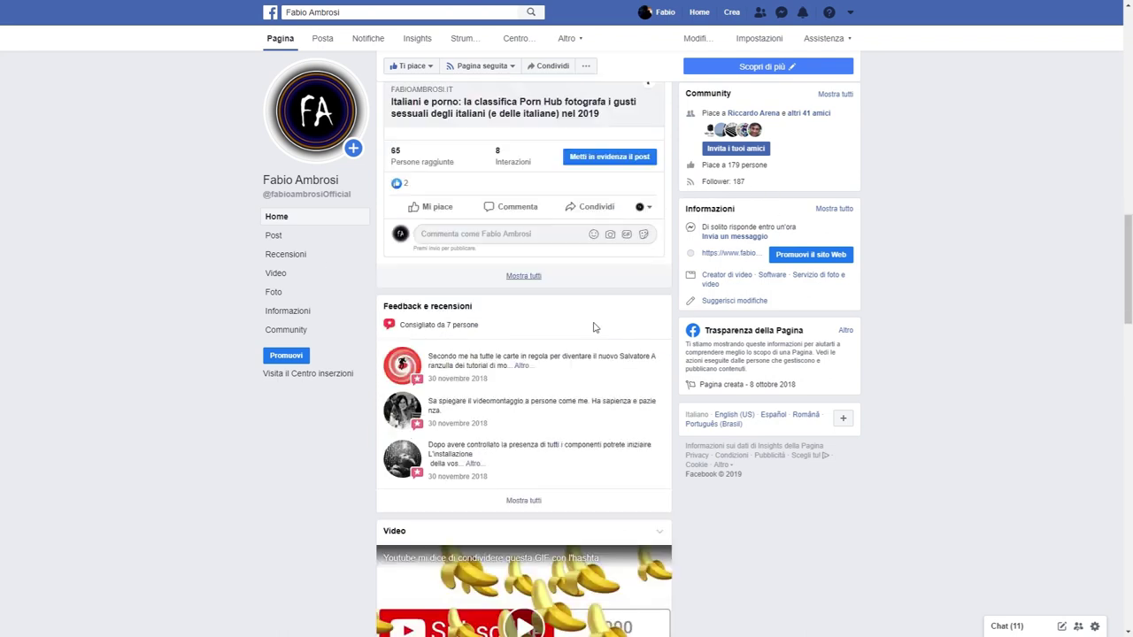
{"action": "scroll", "coordinate": [593, 323], "scroll_direction": "down", "scroll_amount": 5}
{"action": "scroll", "coordinate": [593, 329], "scroll_direction": "down", "scroll_amount": 3}
{"action": "scroll", "coordinate": [593, 330], "scroll_direction": "down", "scroll_amount": 3}
{"action": "scroll", "coordinate": [549, 323], "scroll_direction": "down", "scroll_amount": 2}
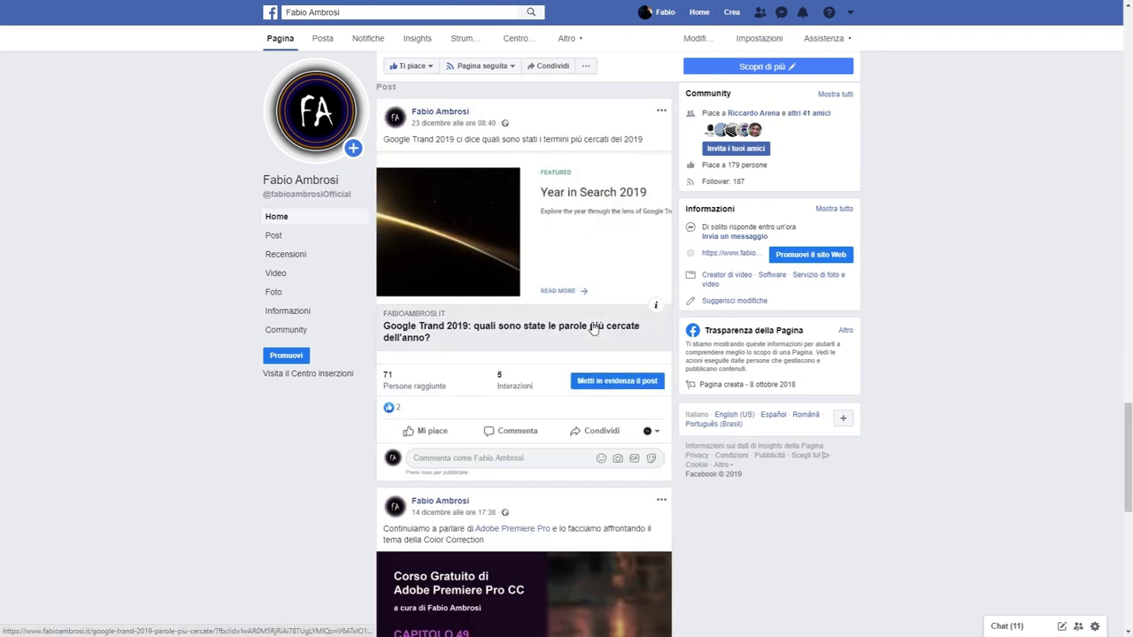
{"action": "scroll", "coordinate": [496, 316], "scroll_direction": "down", "scroll_amount": 4}
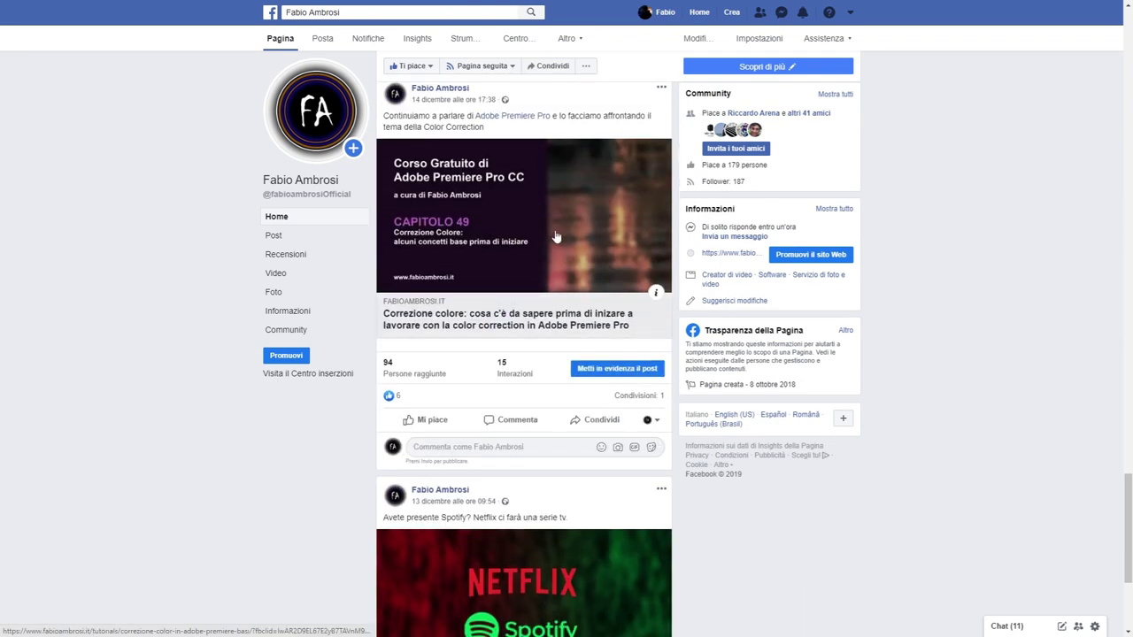